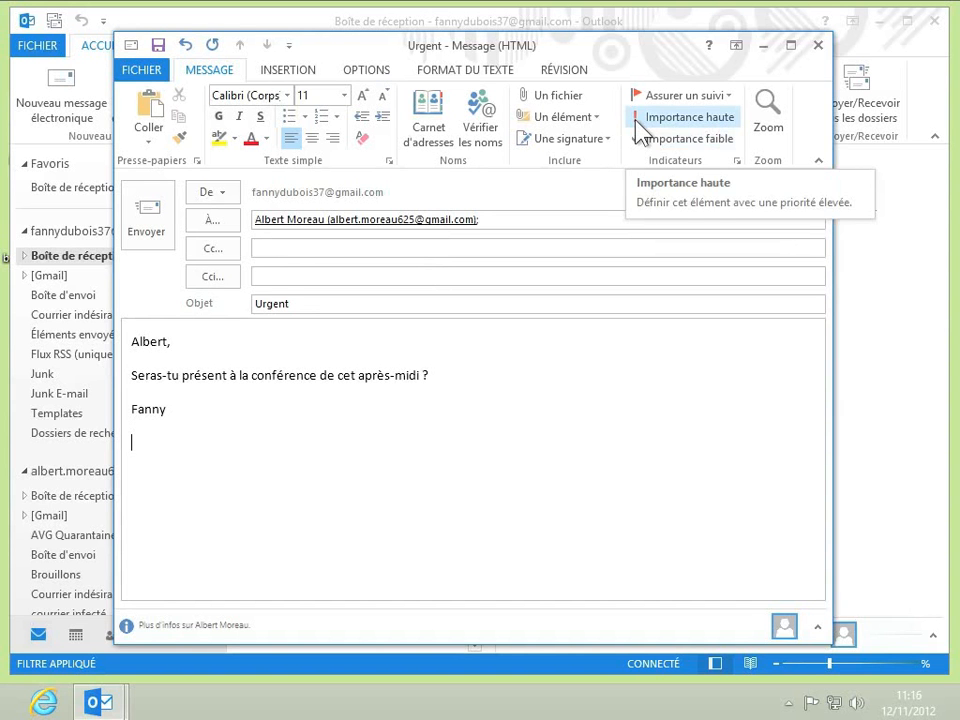
Mark the Urgent message as high importance and add a follow-up flag to it
click(637, 125)
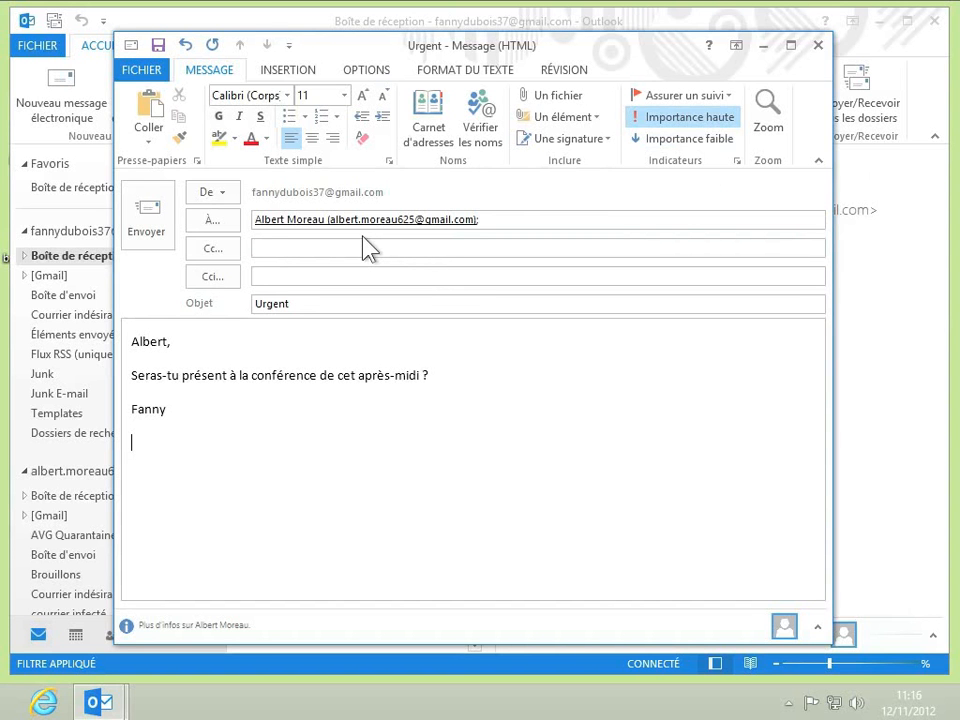
click(724, 97)
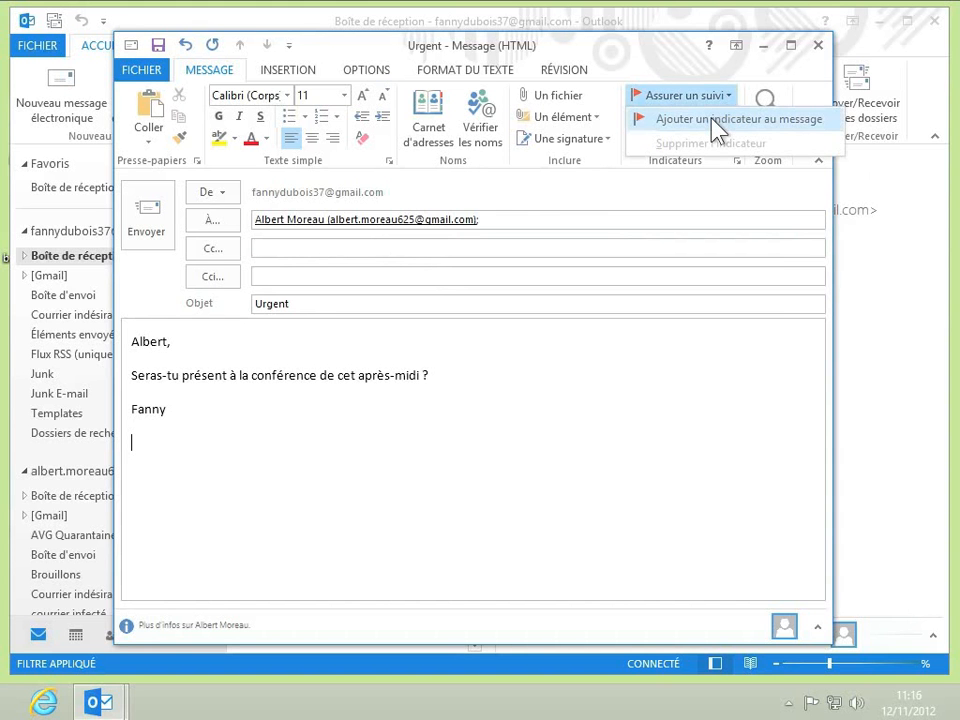
click(711, 120)
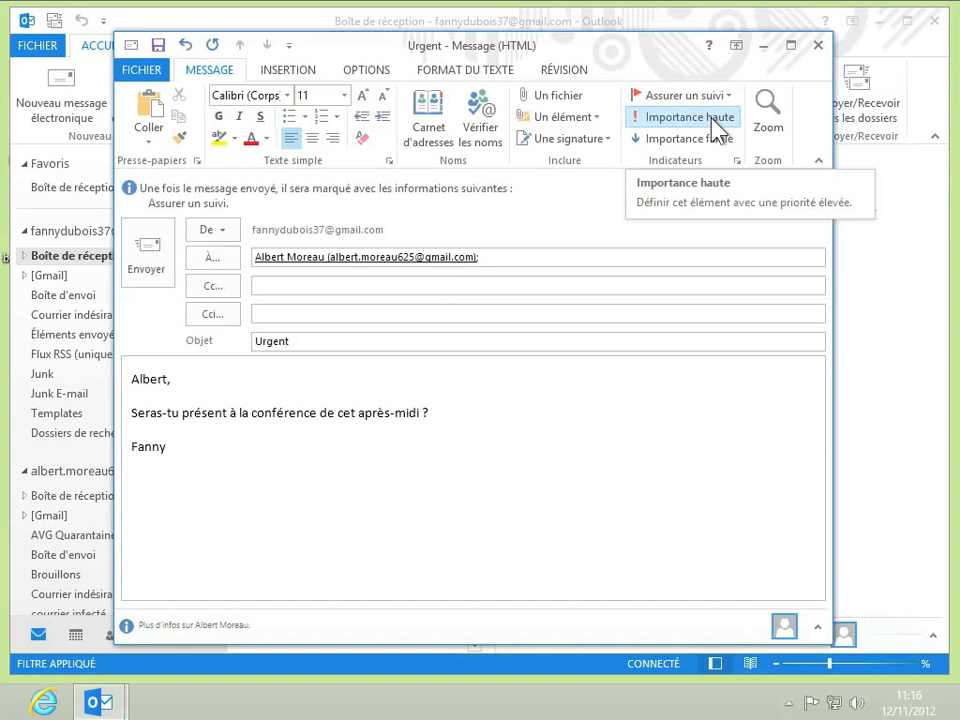
click(716, 124)
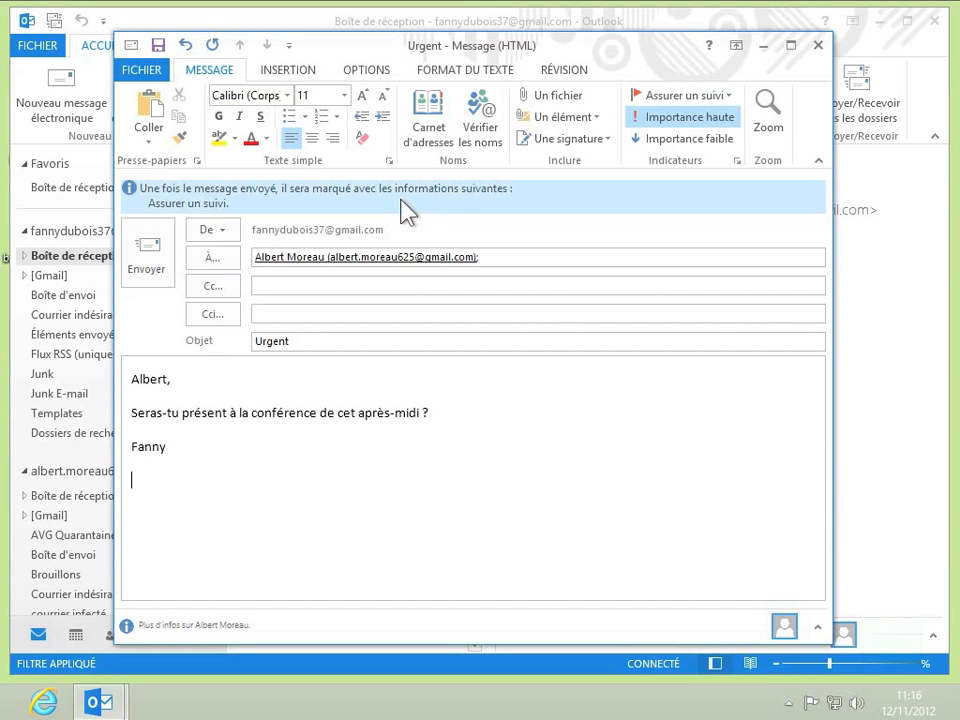
Request a read receipt for the message, leaving the delivery receipt request off
click(376, 78)
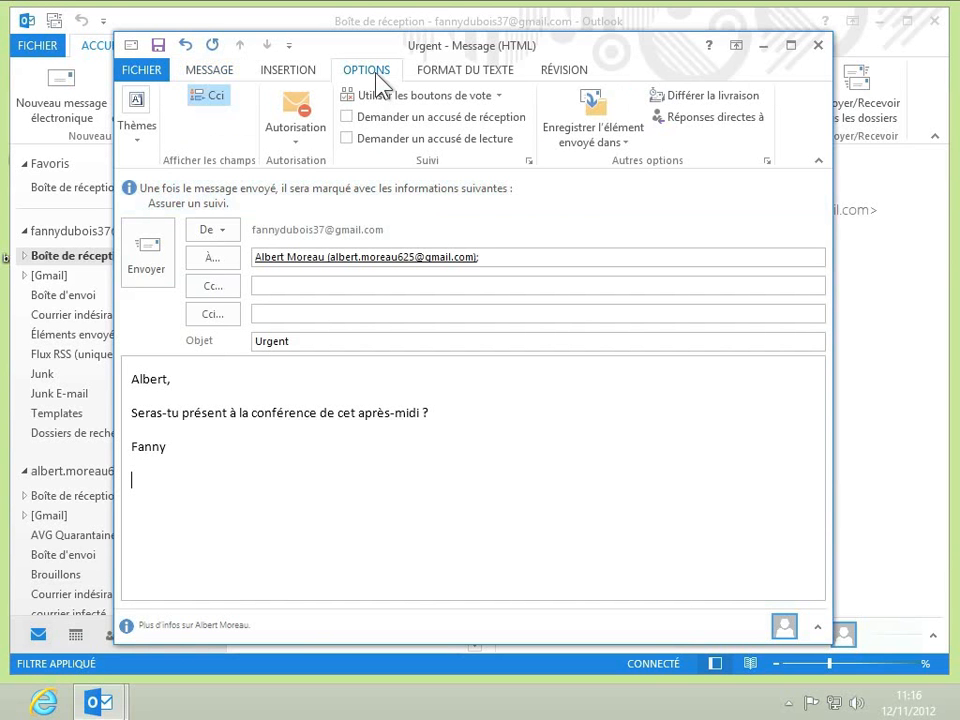
click(347, 117)
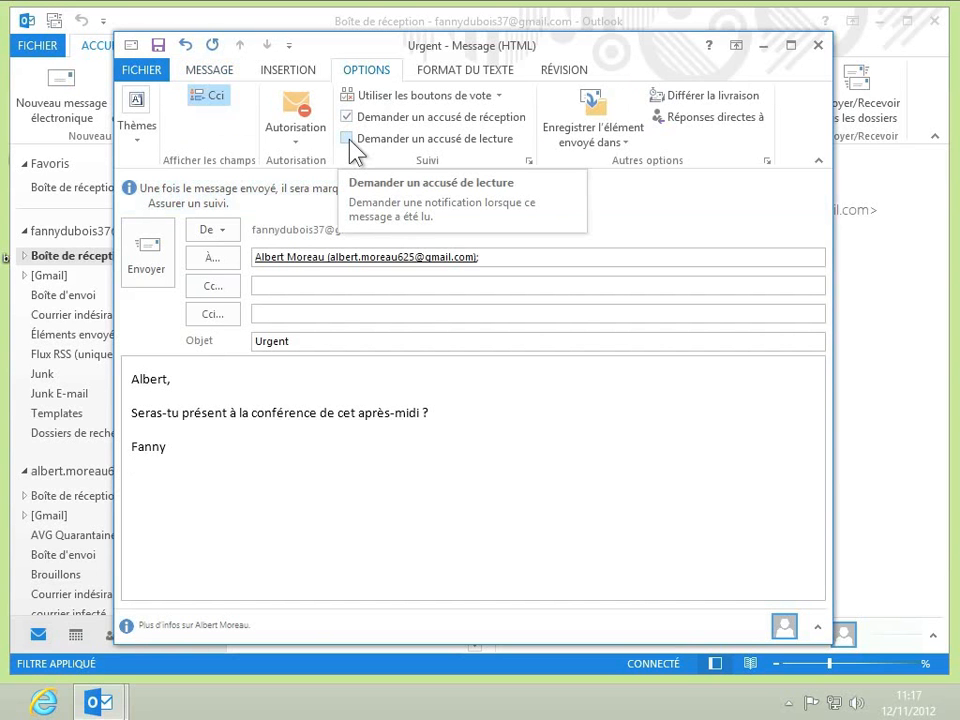
click(349, 142)
click(347, 117)
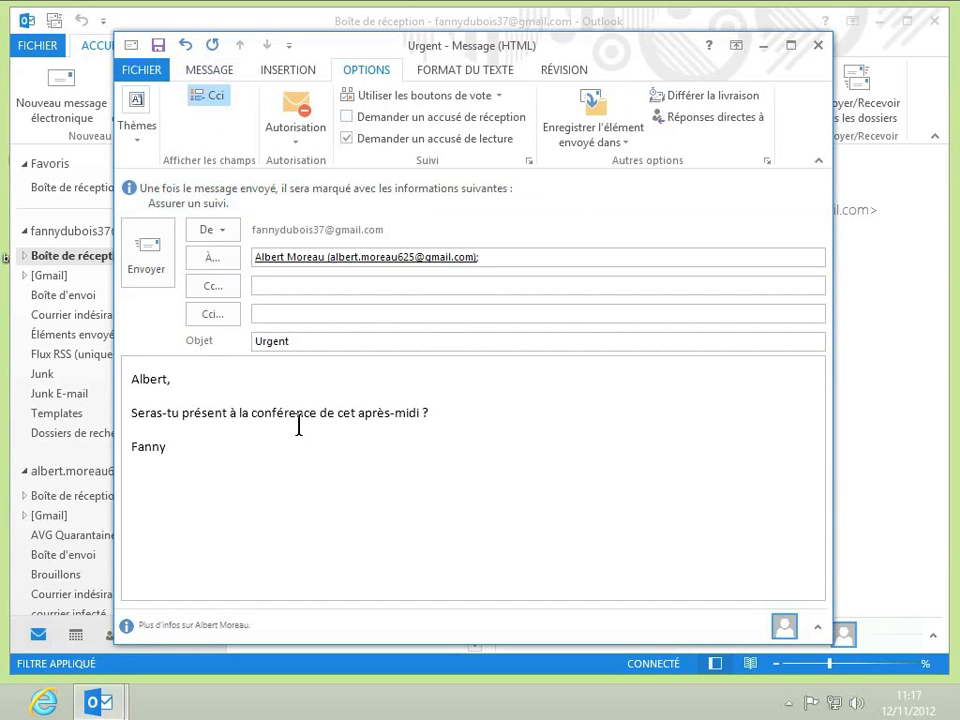
Add Oui;Non voting buttons to the message and customise the choices as "Oui, j'y vais;Non"
click(463, 100)
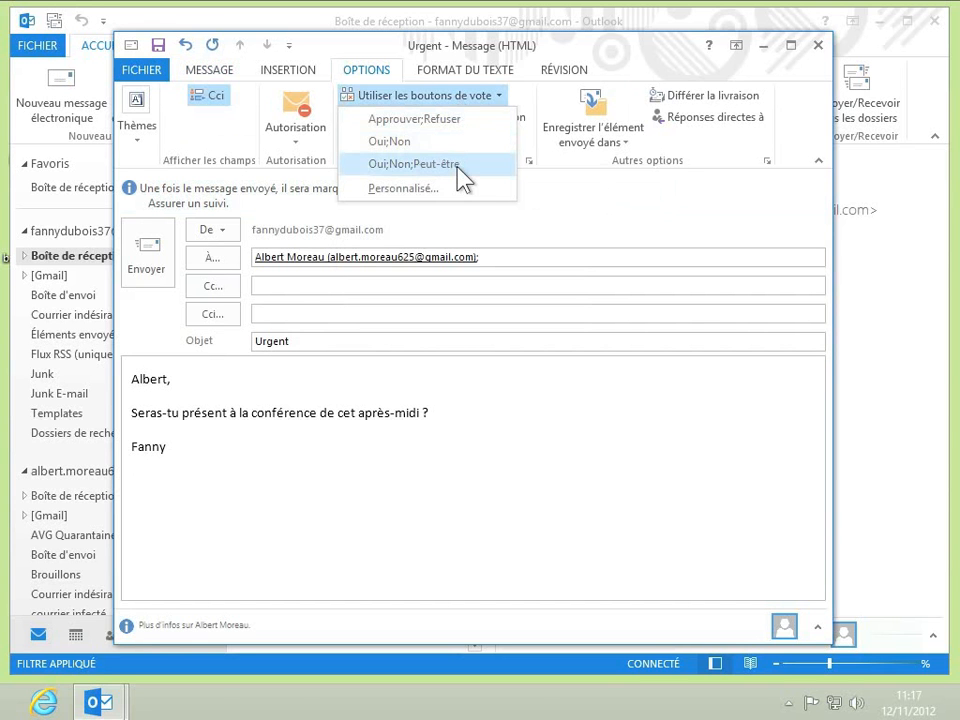
click(390, 141)
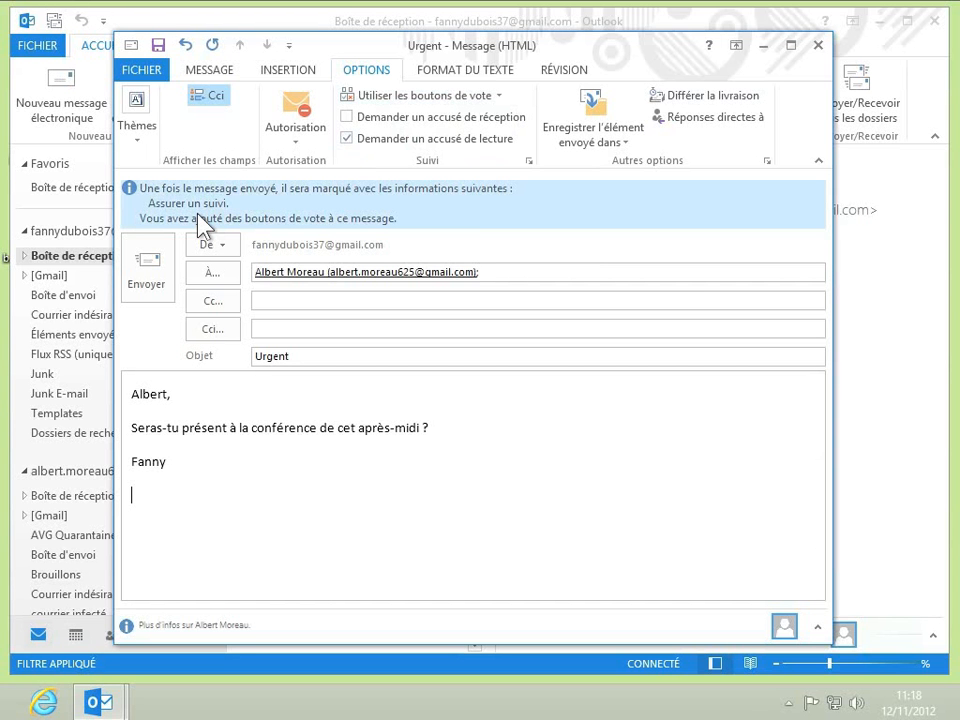
click(500, 96)
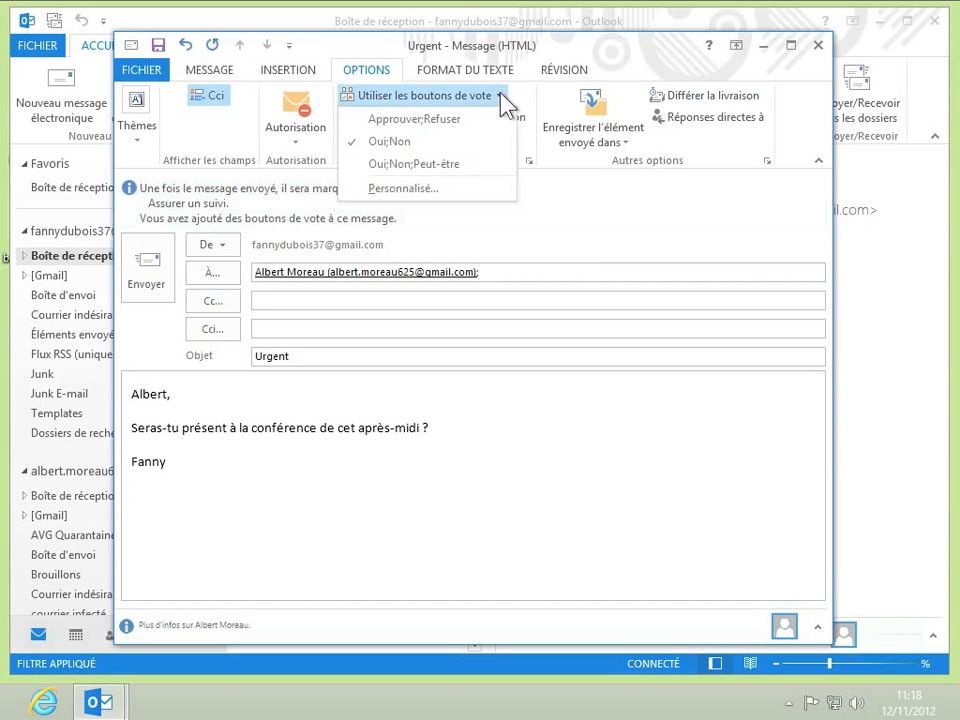
click(436, 196)
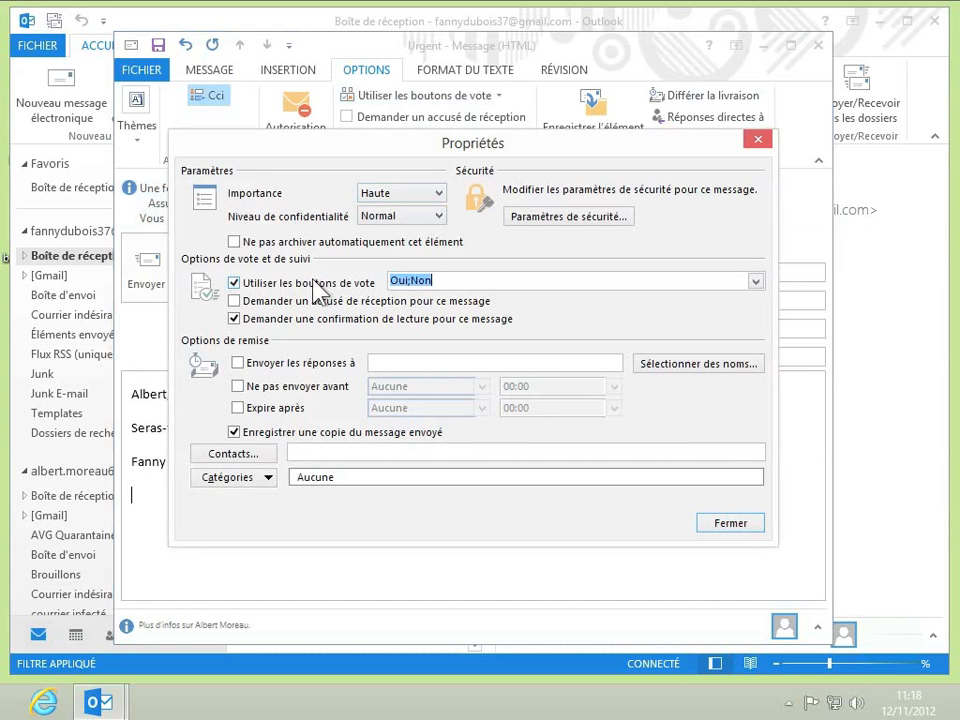
click(400, 280)
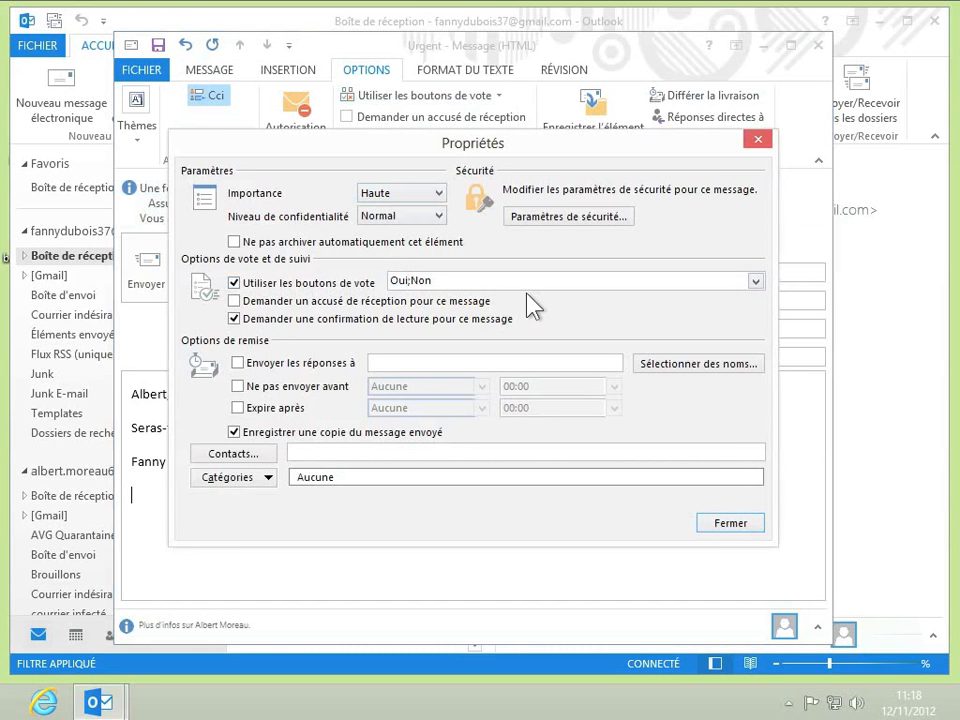
text(J'y vais;)
click(762, 283)
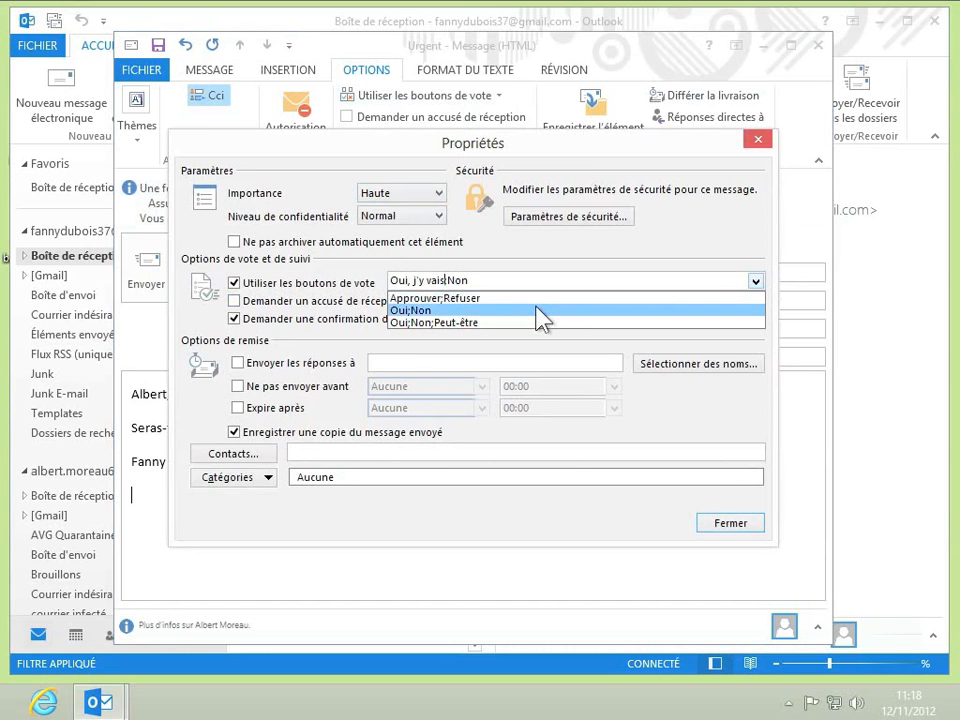
click(352, 332)
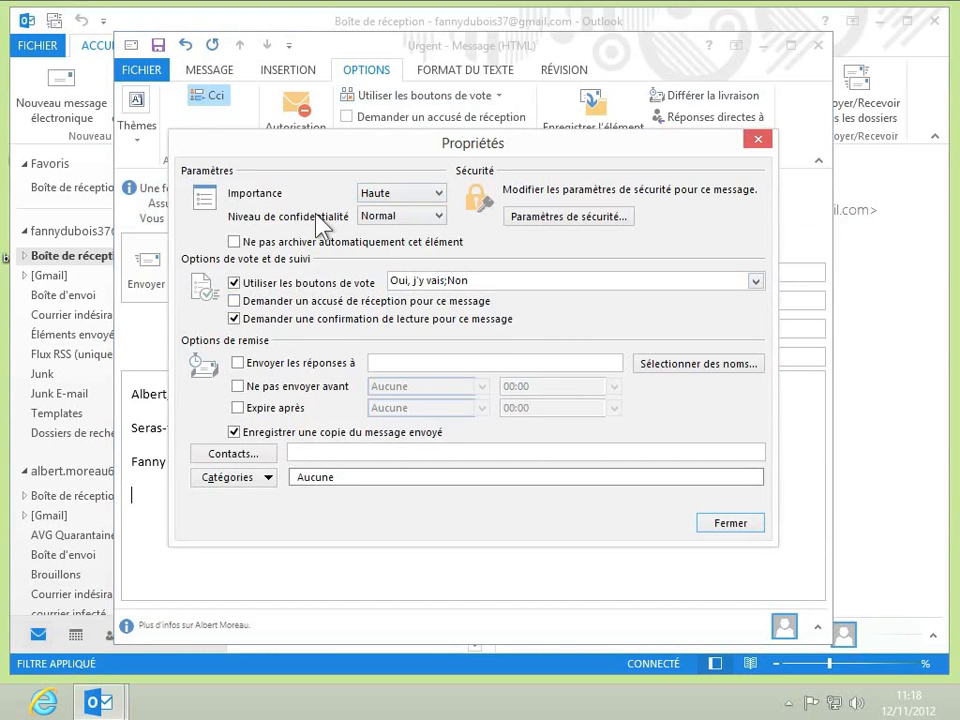
click(443, 214)
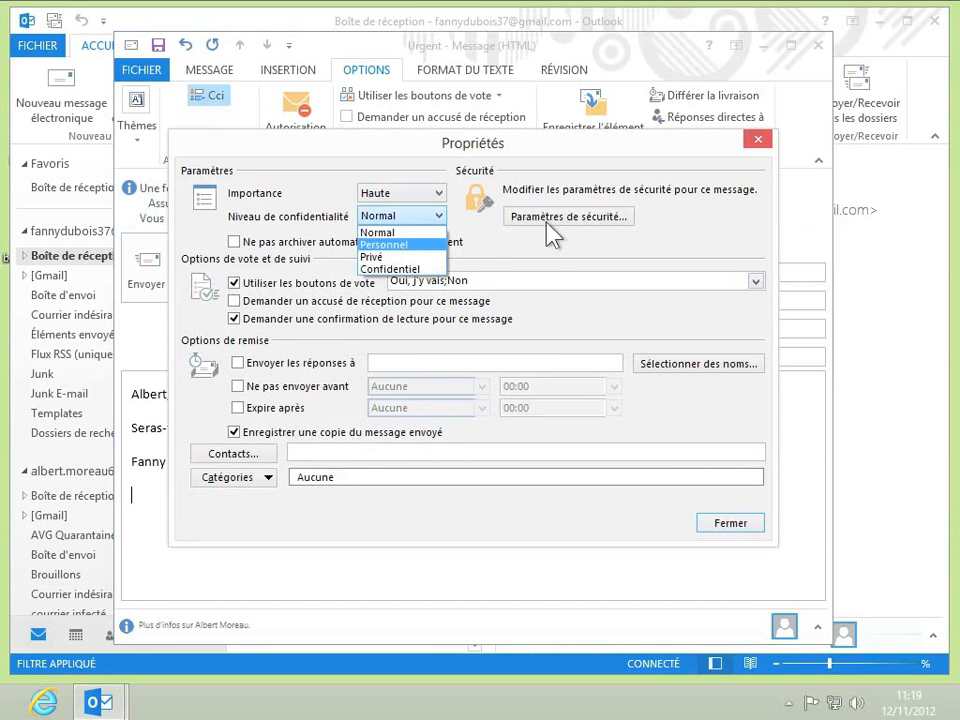
click(549, 298)
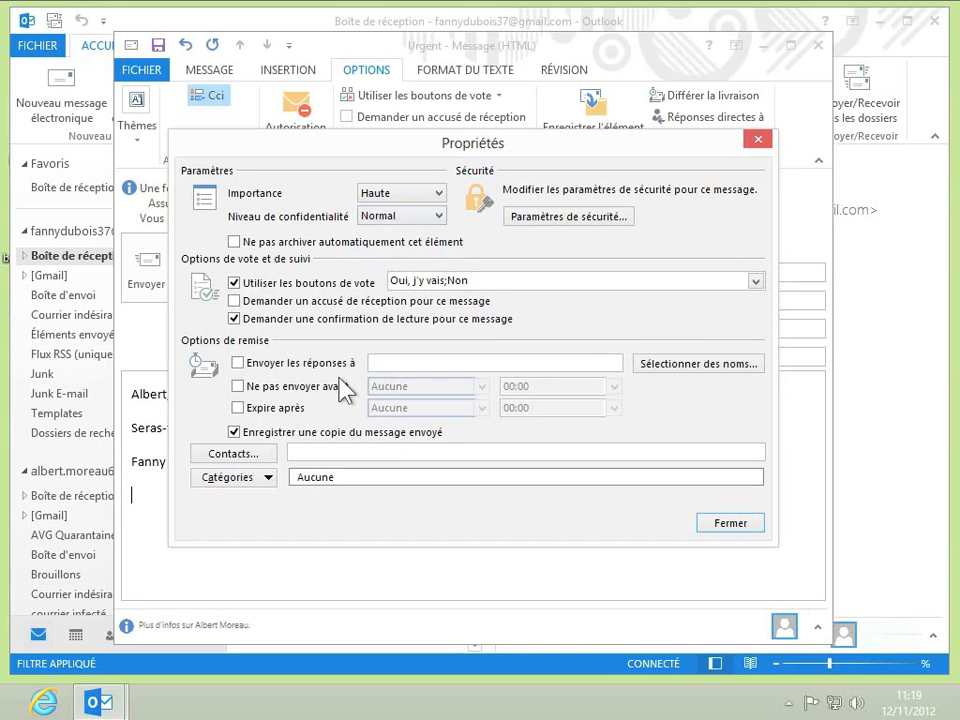
Delay the message's delivery until 13/11/2012 at 08:00
click(238, 386)
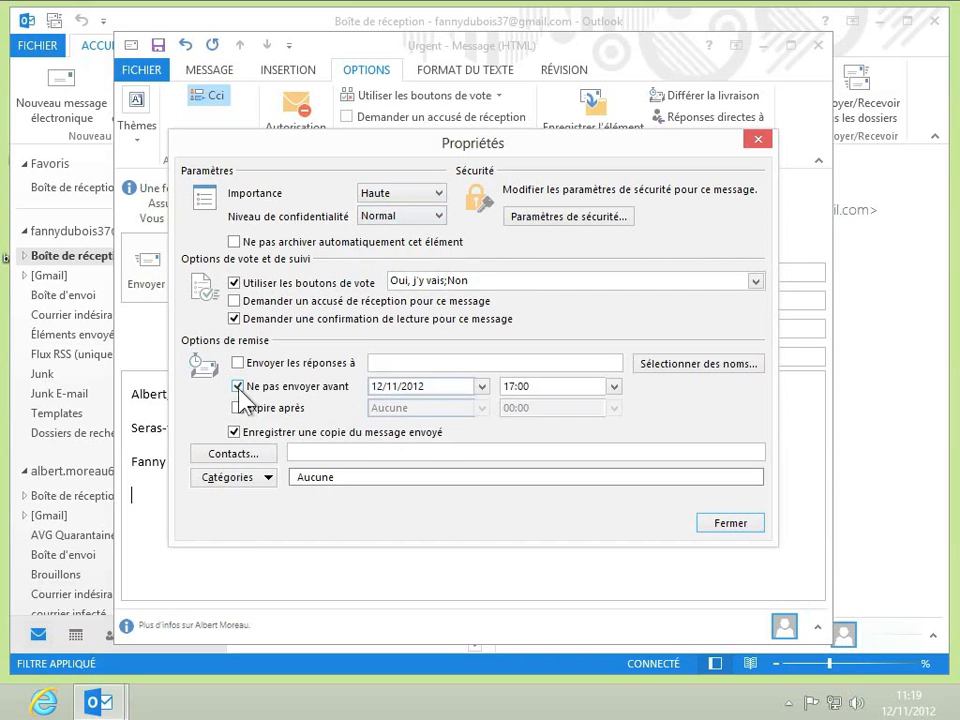
click(481, 387)
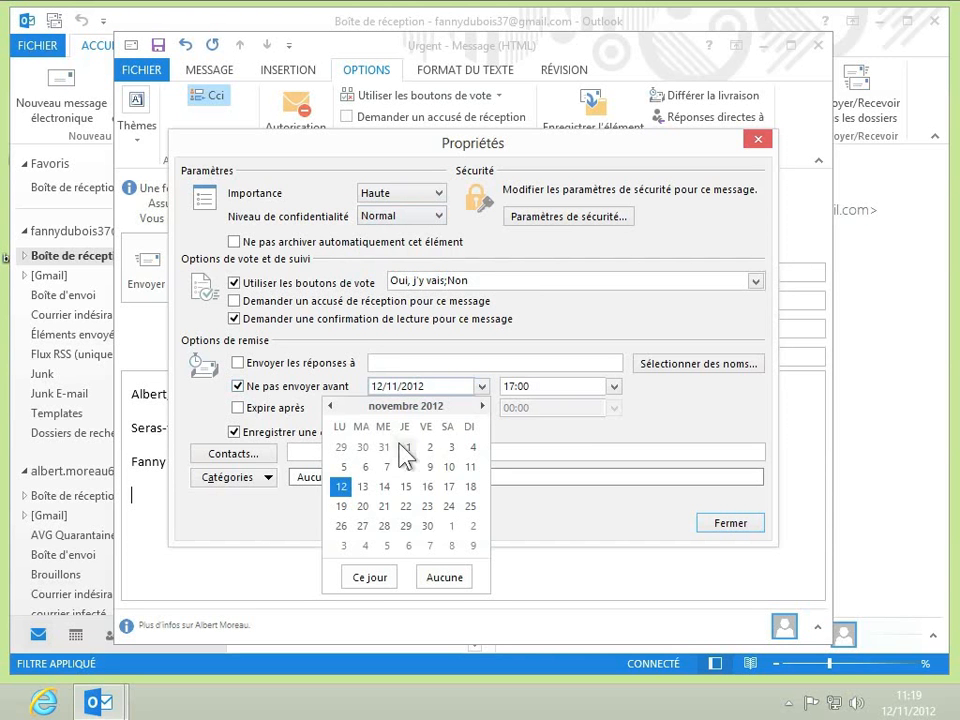
click(366, 490)
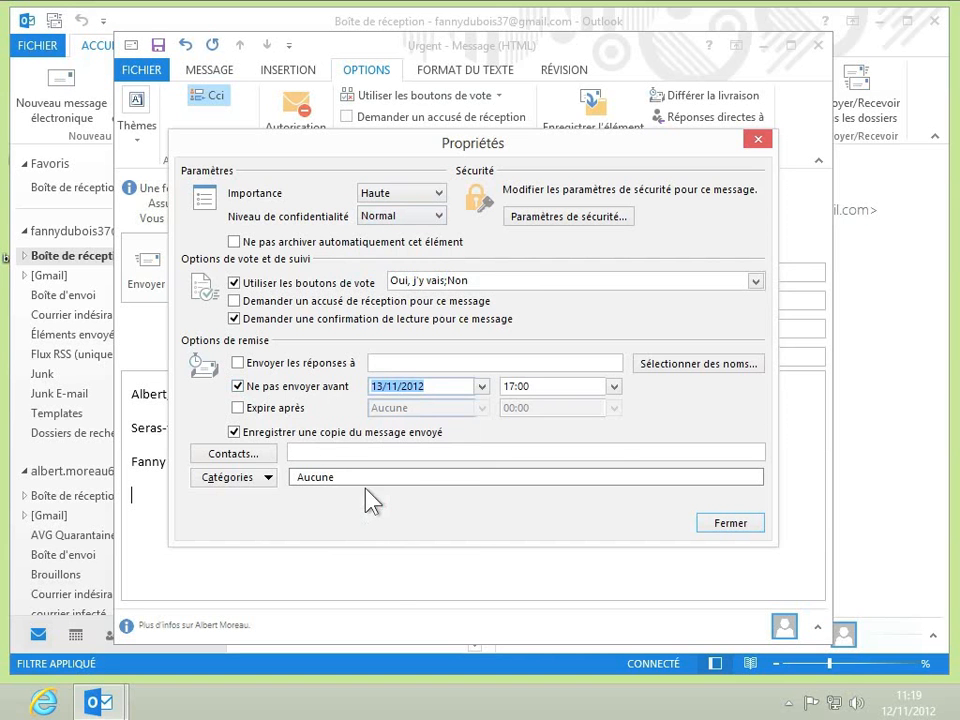
click(614, 386)
key(Up)
key(Up)
key(Up)
key(Up)
key(Up)
key(Up)
key(Up)
key(Up)
key(Up)
key(Up)
key(Up)
key(Up)
key(Up)
key(Up)
key(Up)
key(Up)
key(Up)
key(Up)
key(Up)
key(Up)
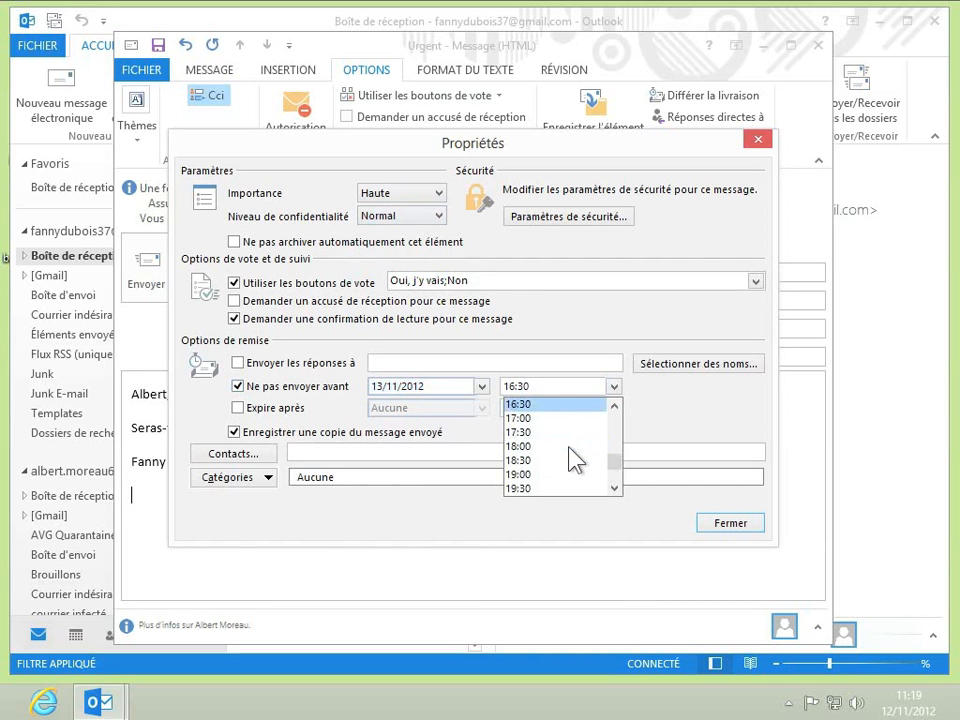
key(Up)
key(Up)
key(Up)
key(Up)
key(Up)
key(Up)
key(Up)
key(Up)
key(Up)
key(Up)
key(Up)
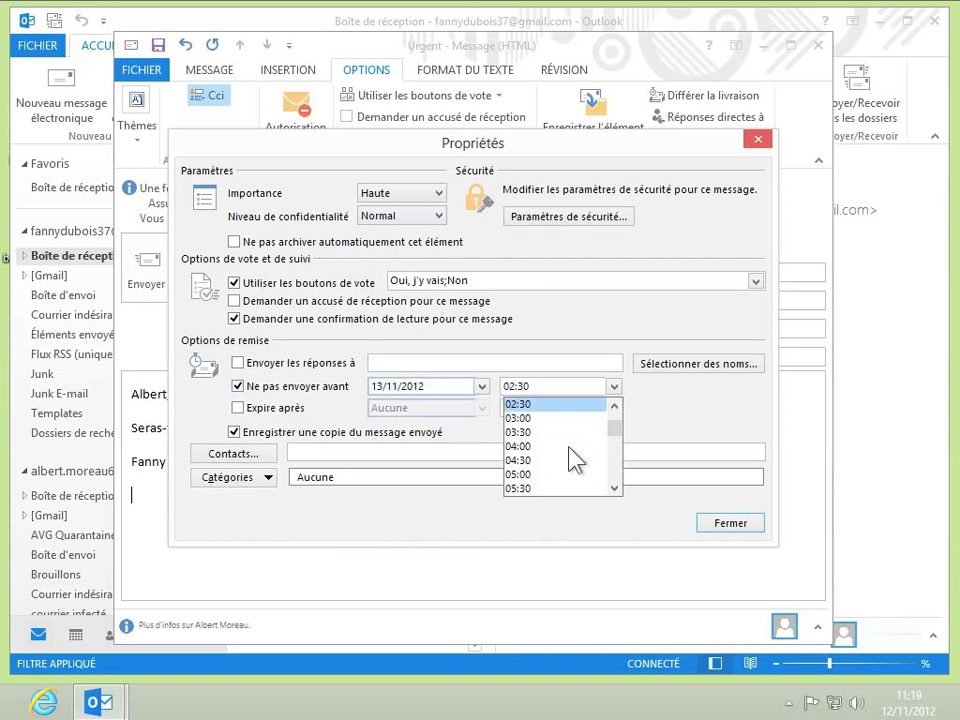
key(Down)
key(Down)
key(Down)
key(Down)
key(Down)
key(Down)
key(Down)
key(Down)
key(Down)
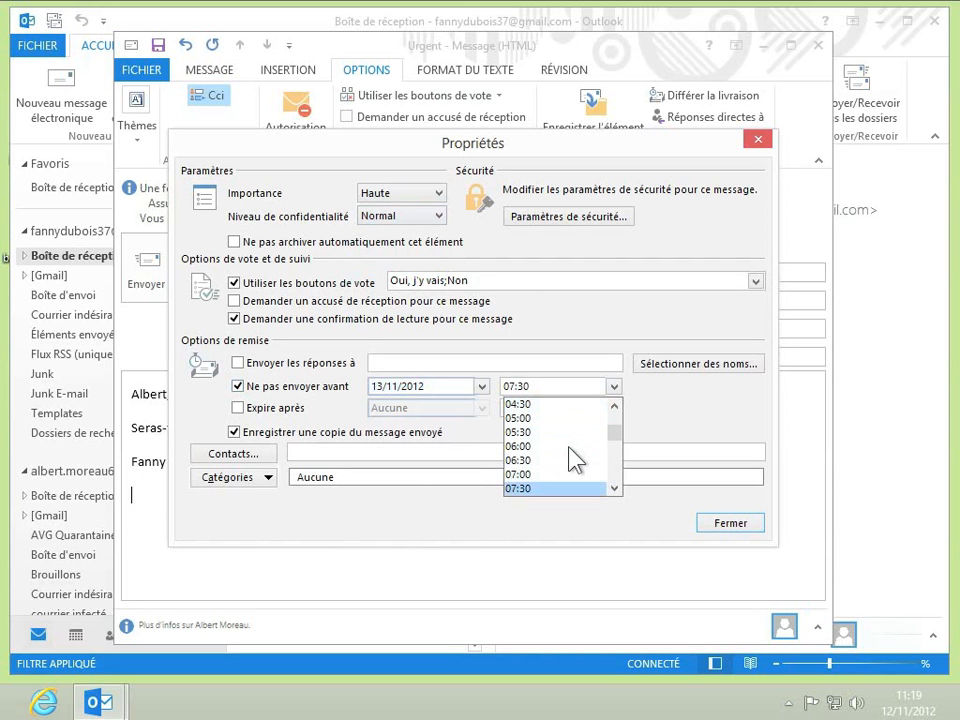
key(Down)
key(Down)
click(533, 473)
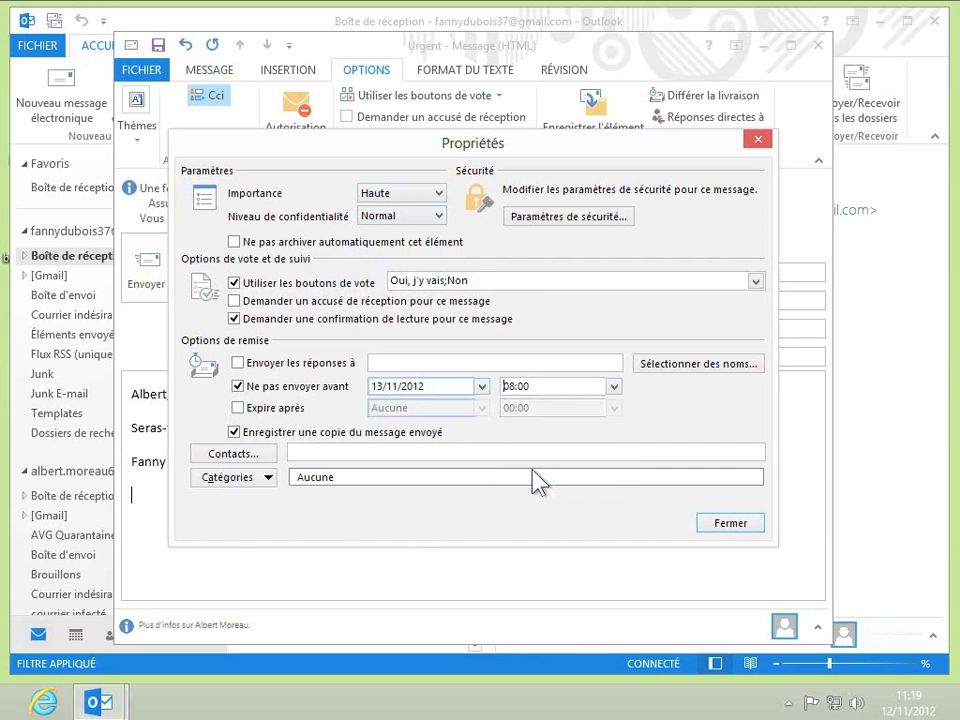
Make the message expire after 13/11/2012
click(279, 410)
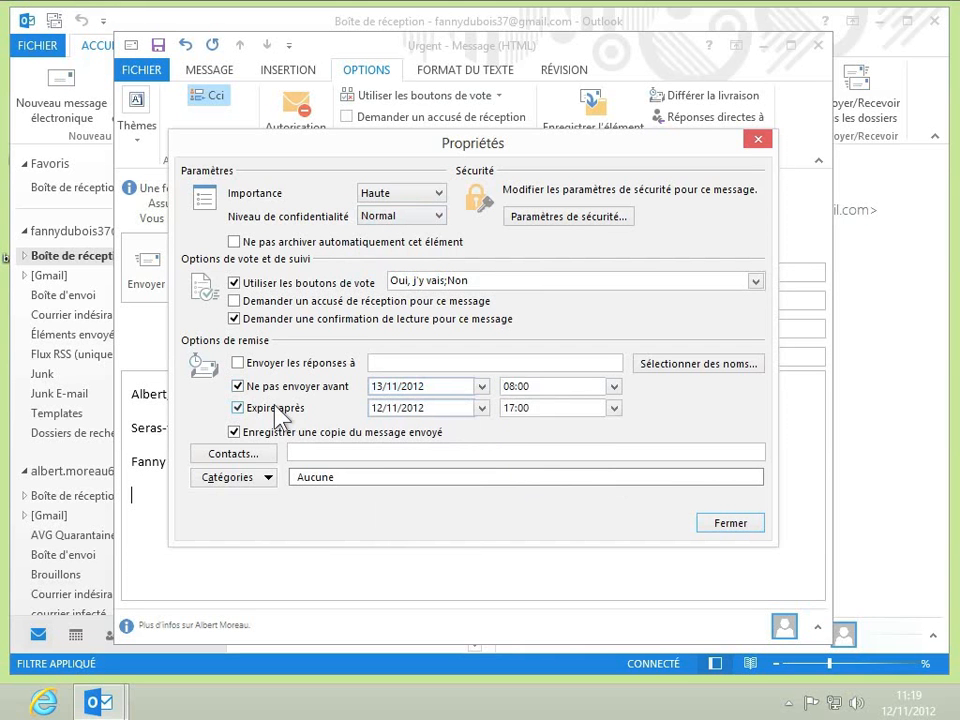
click(482, 408)
click(366, 511)
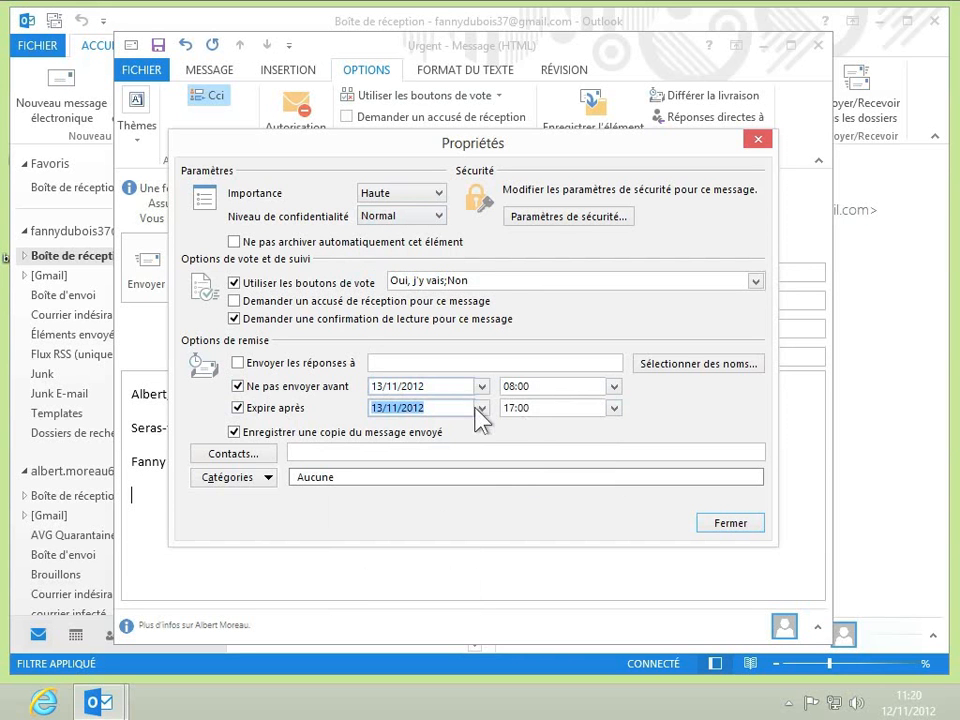
Remove the delivery delay and the expiry date from the message
click(247, 389)
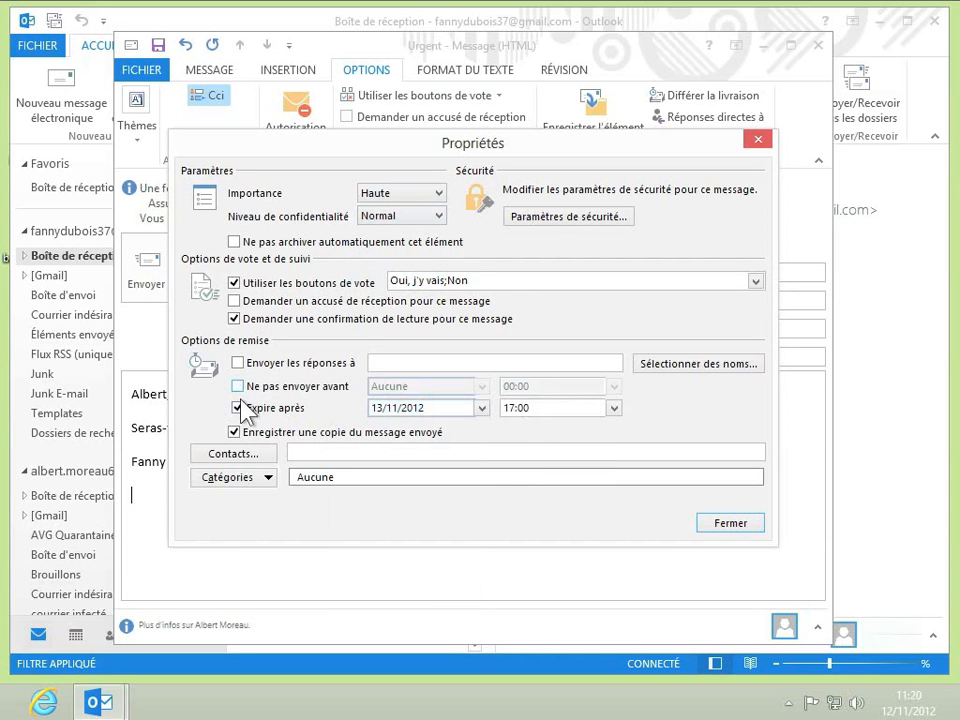
click(239, 408)
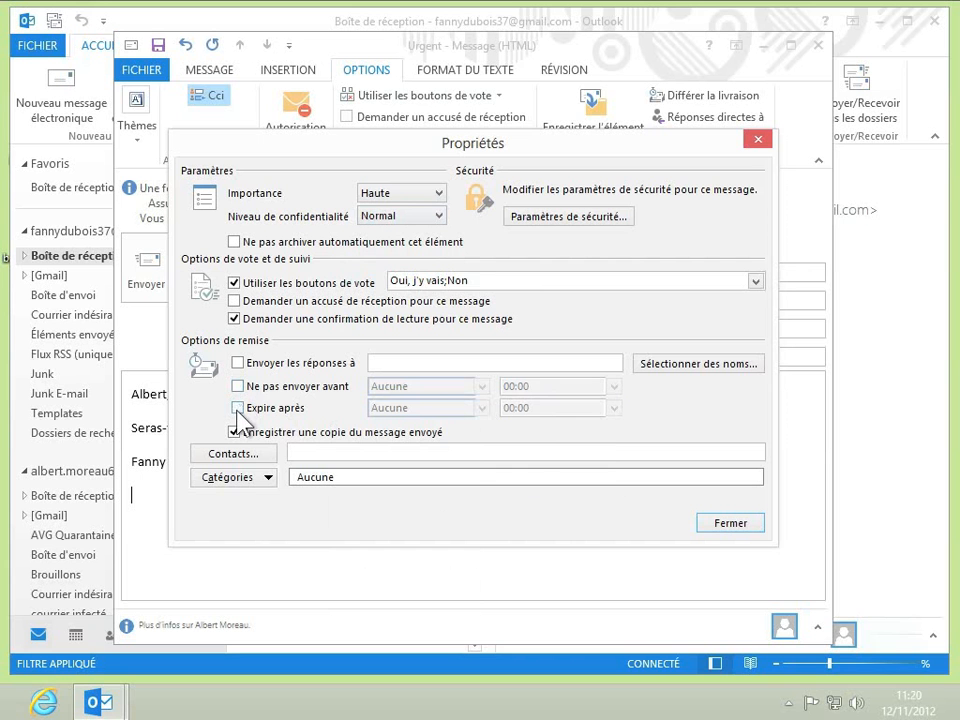
Direct replies to the sender plus a second contact chosen from the address book, and close the message properties
click(290, 370)
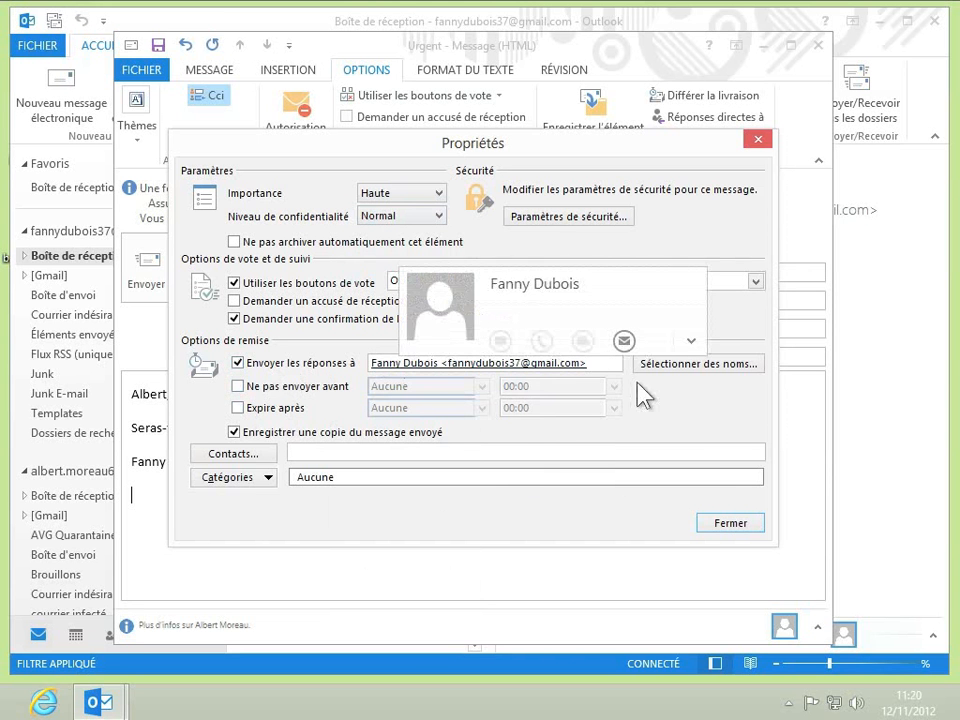
click(683, 370)
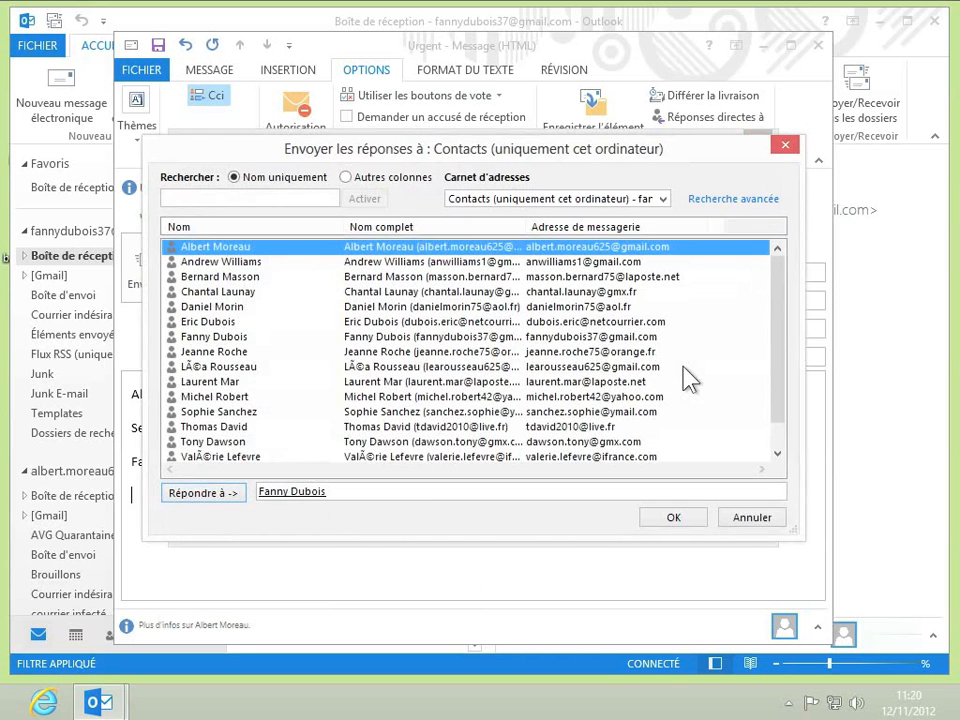
double_click(213, 367)
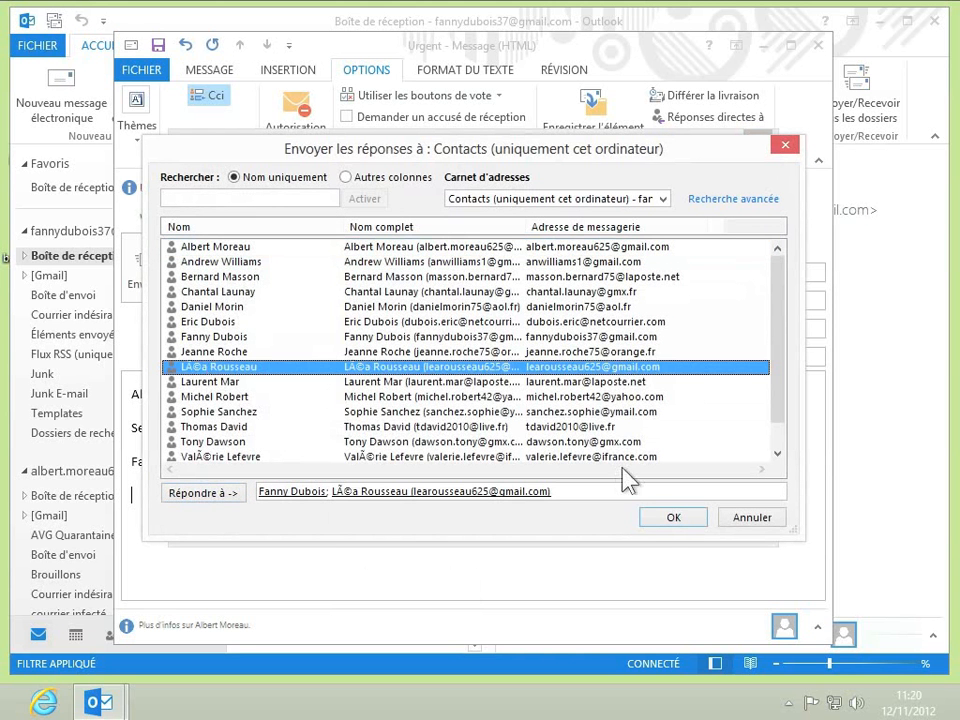
click(662, 520)
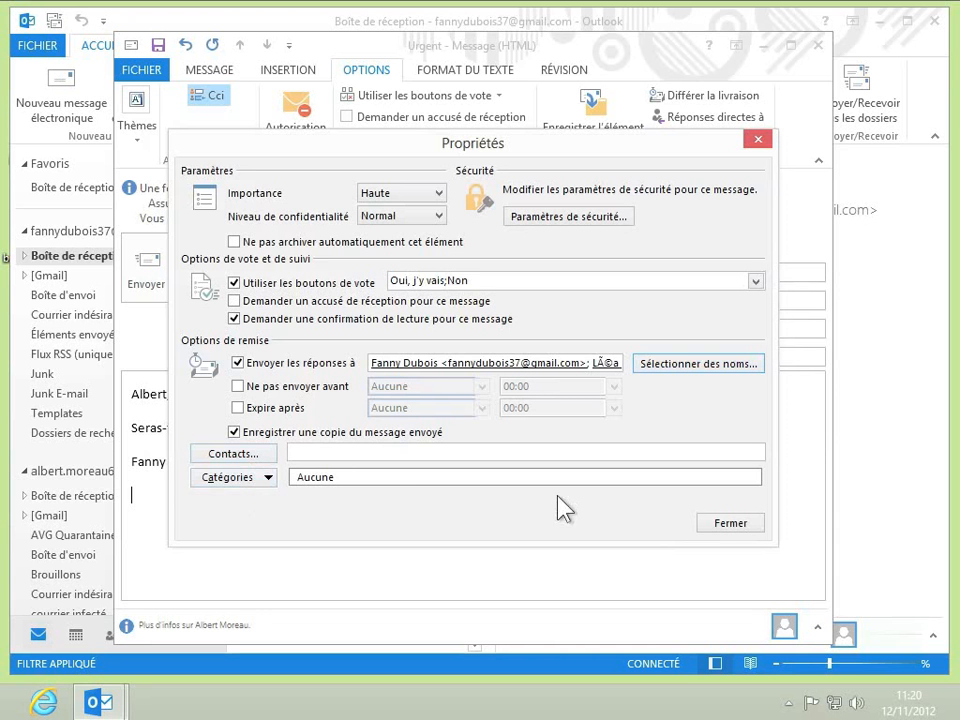
click(729, 522)
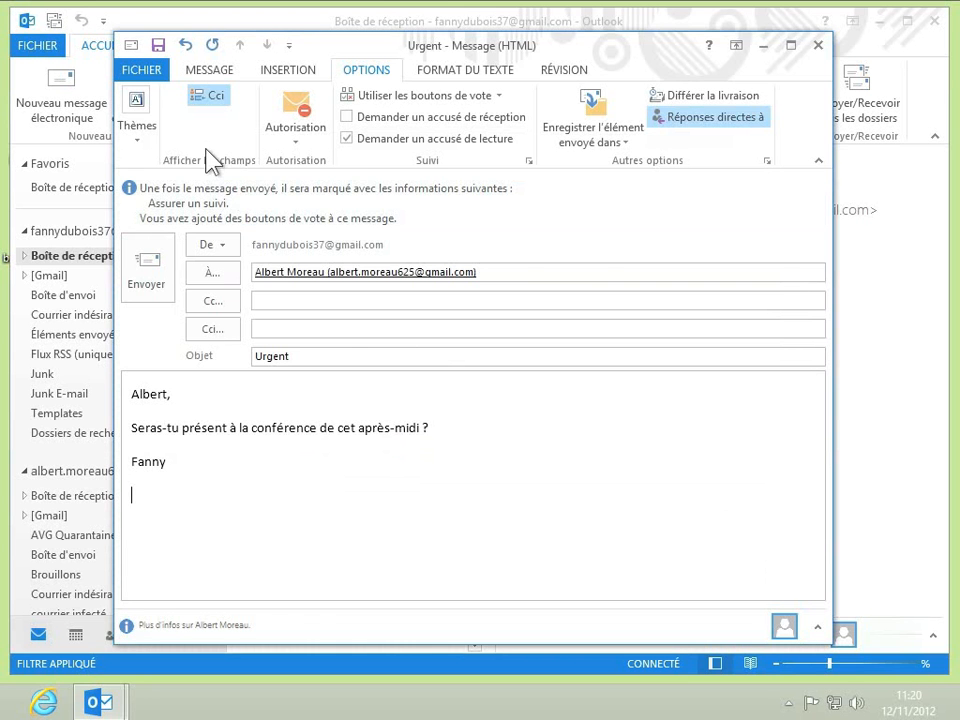
Send the message and open the received Urgent message in the recipient account's inbox
click(147, 270)
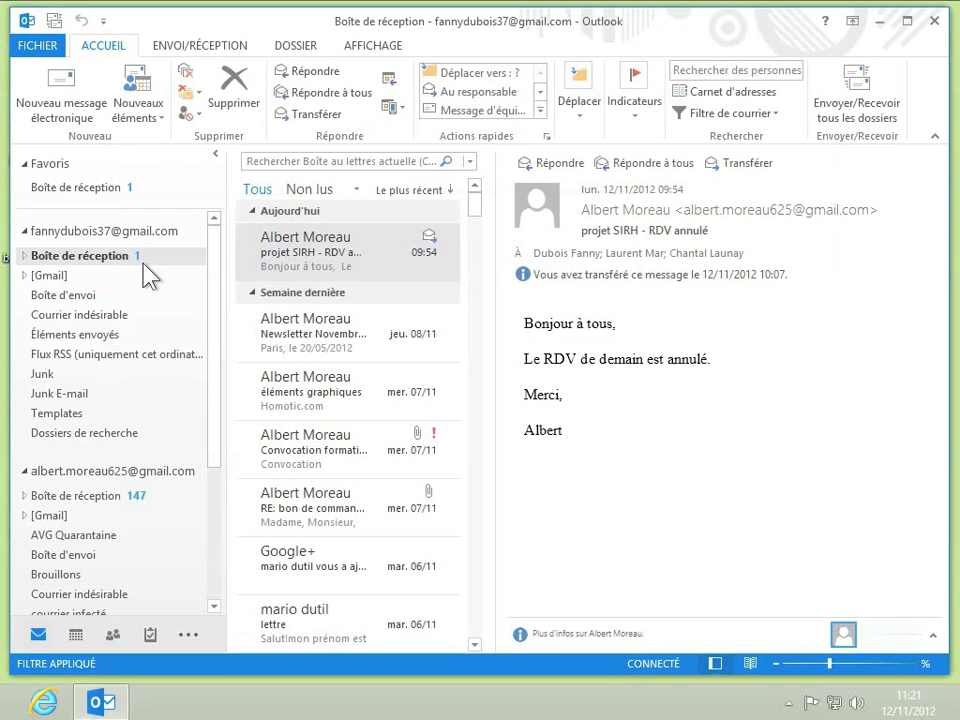
click(92, 490)
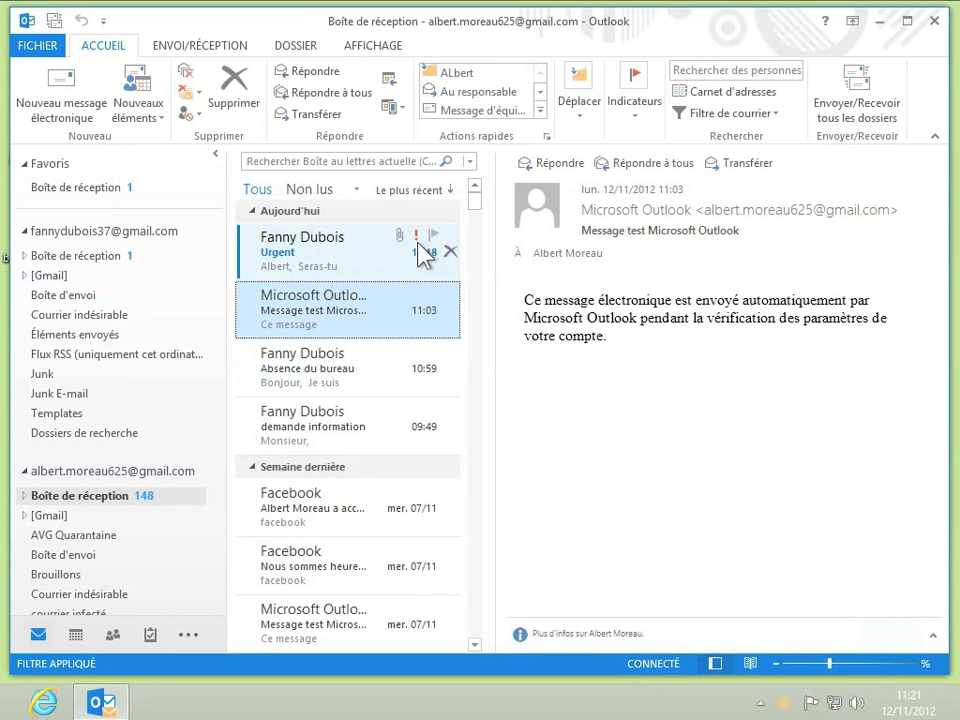
click(313, 258)
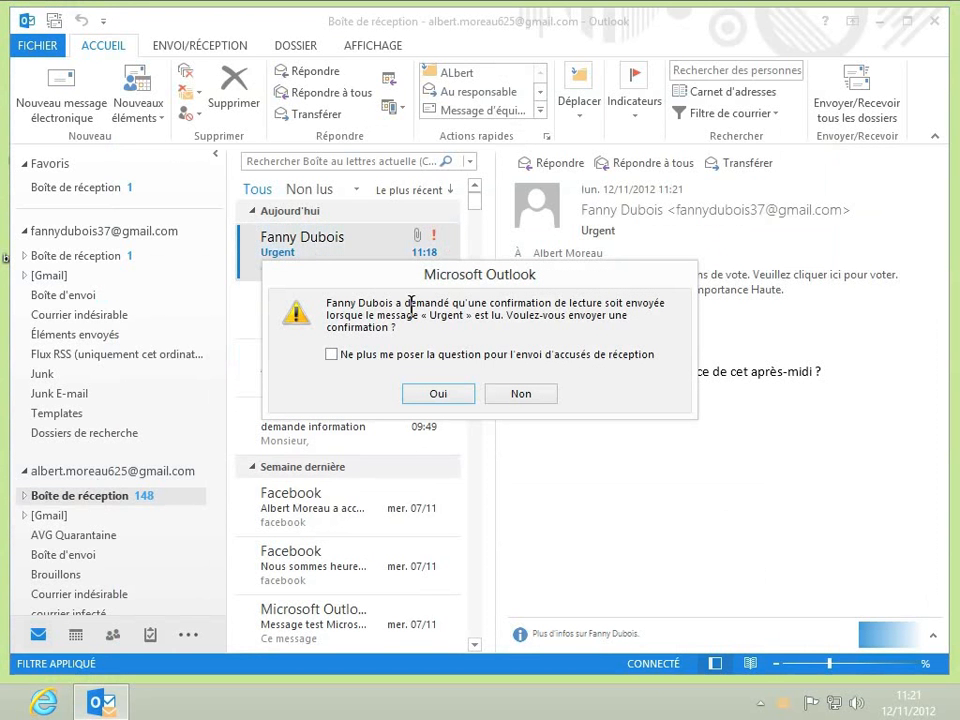
Agree to send the read receipt, vote "Oui, j'y vais" on the Urgent message with the response sent immediately, and close the message
click(437, 395)
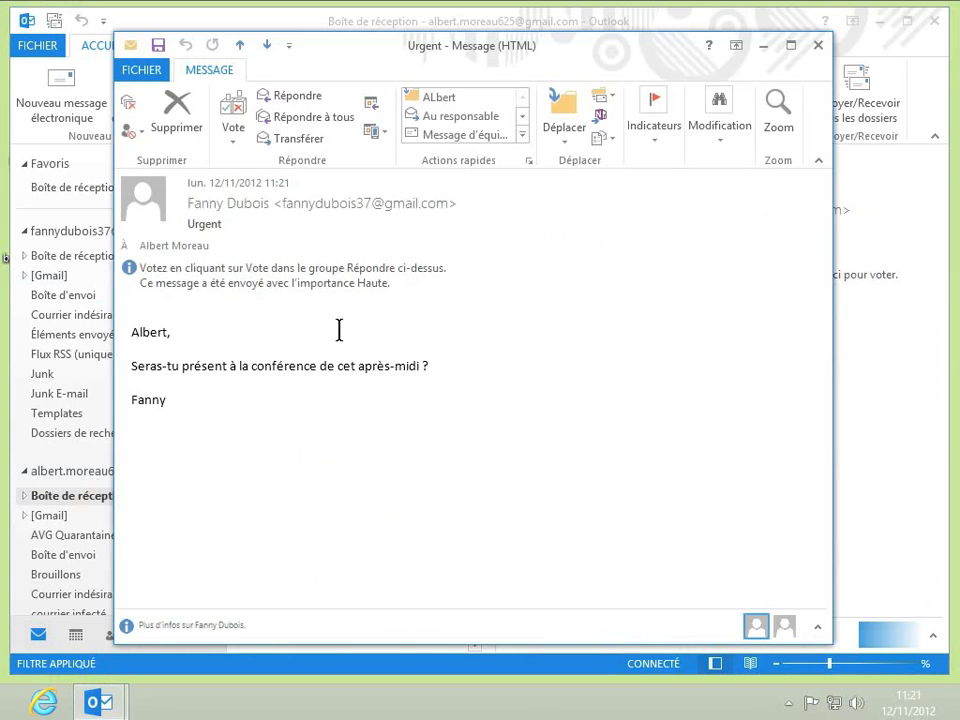
click(238, 152)
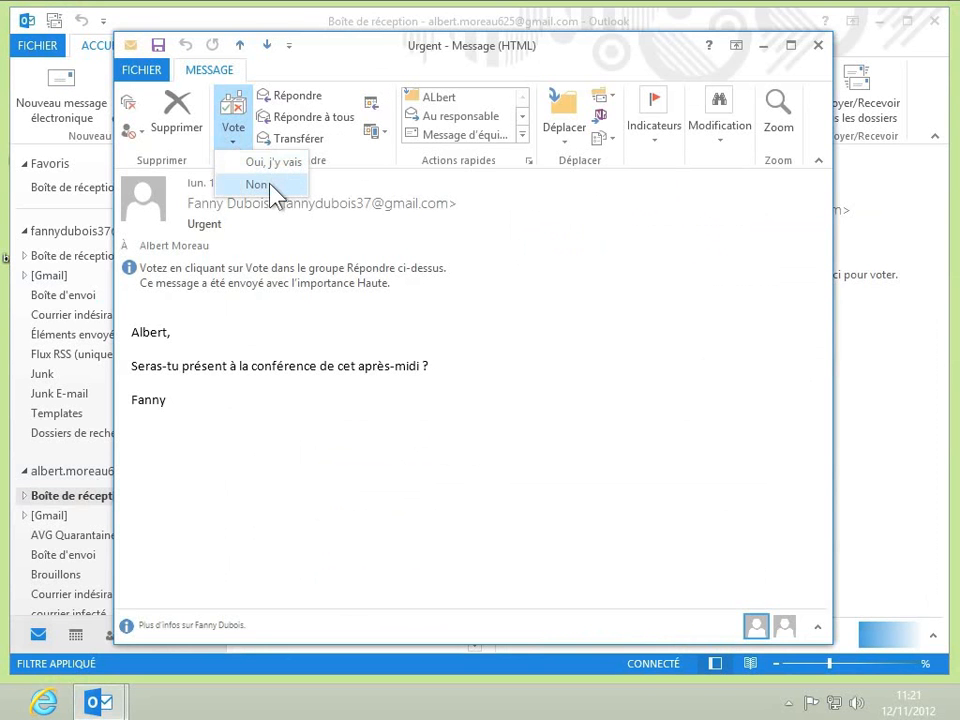
click(271, 162)
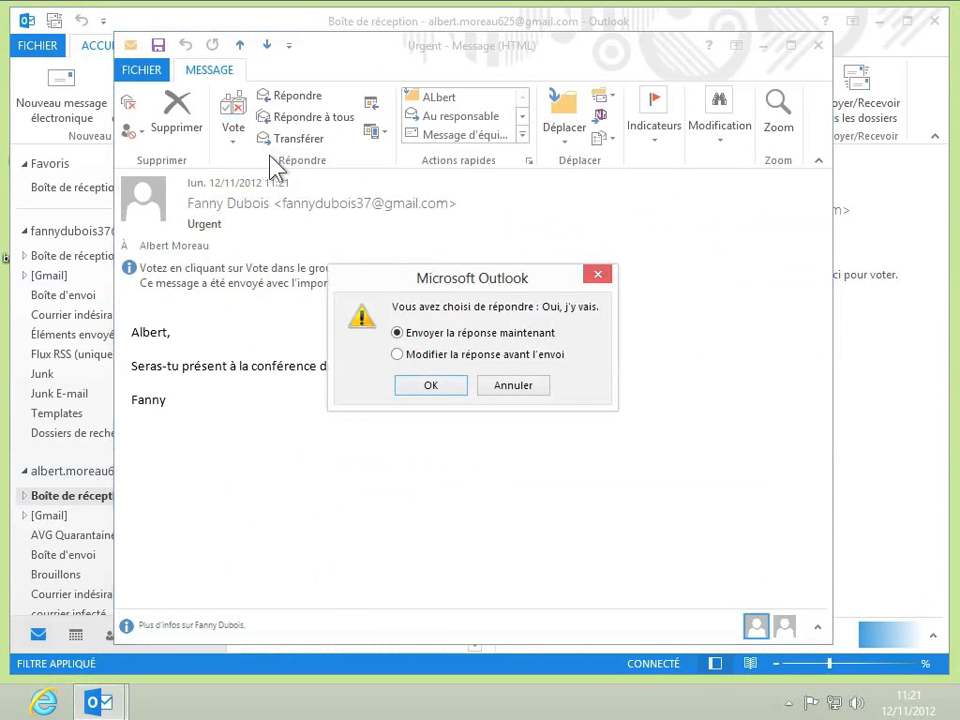
click(464, 352)
click(454, 339)
click(432, 386)
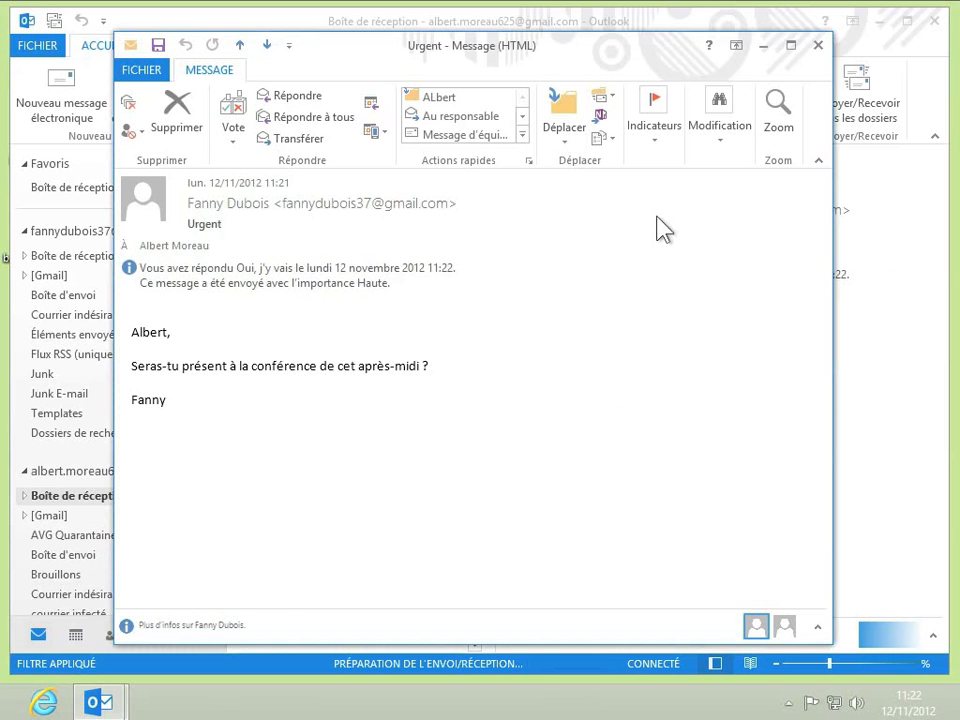
click(816, 46)
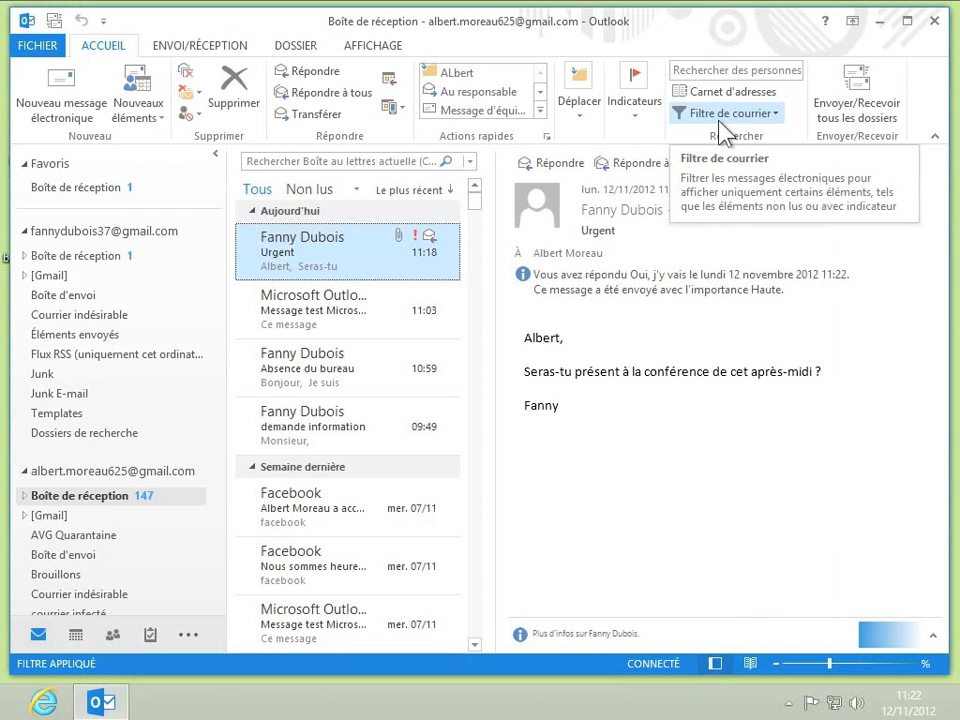
Review the read receipt "Lu : Urgent" and the vote reply "Oui, j'y vais: Urgent" in the sender account's inbox
click(92, 256)
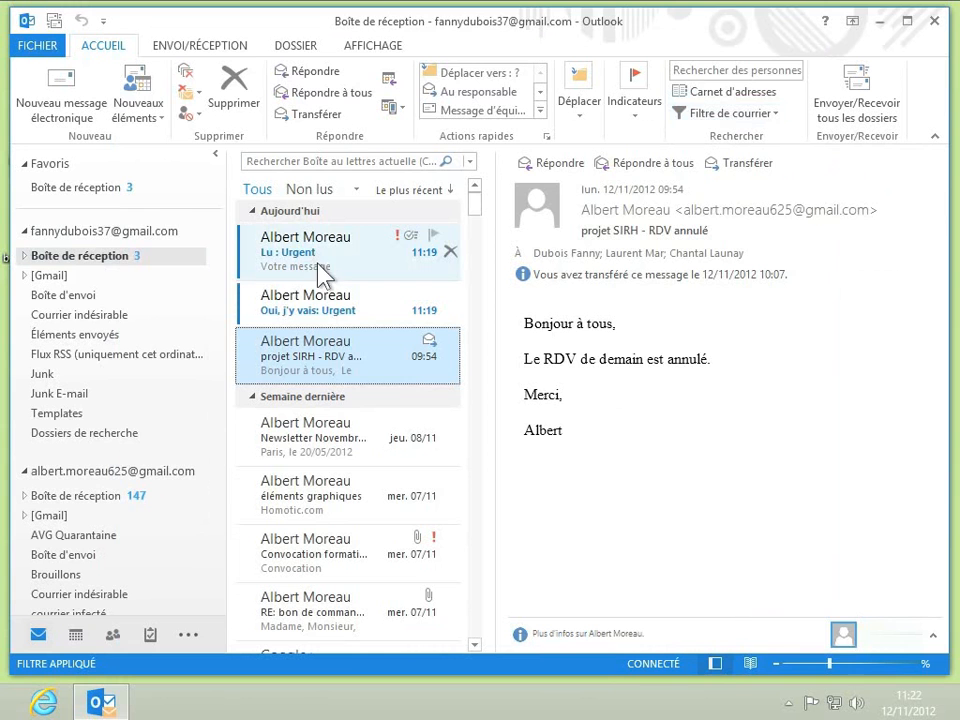
double_click(377, 258)
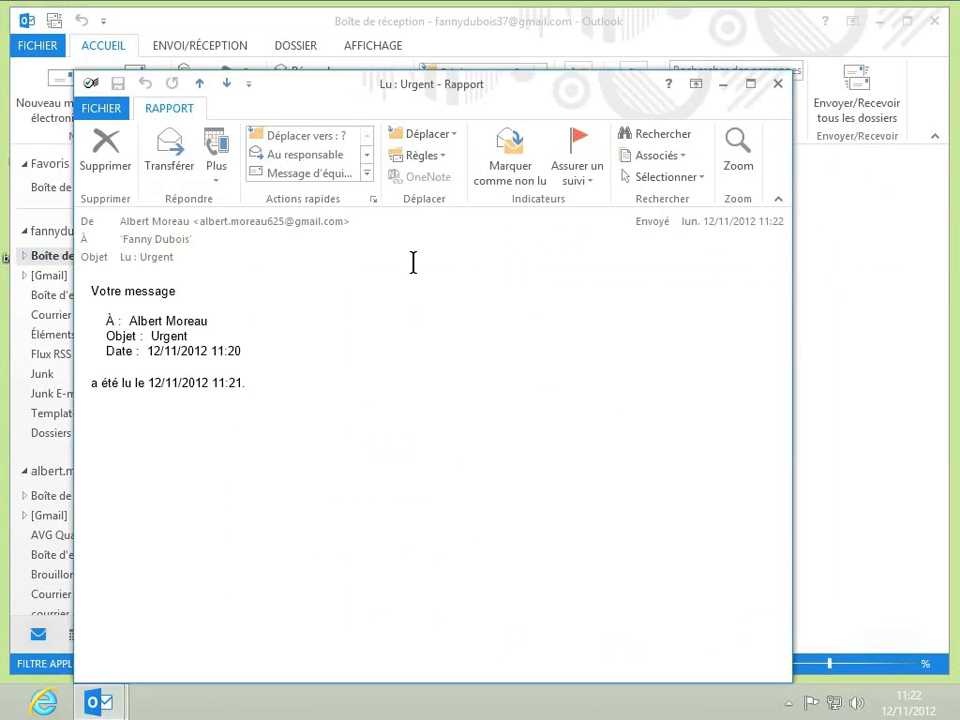
click(777, 84)
click(366, 312)
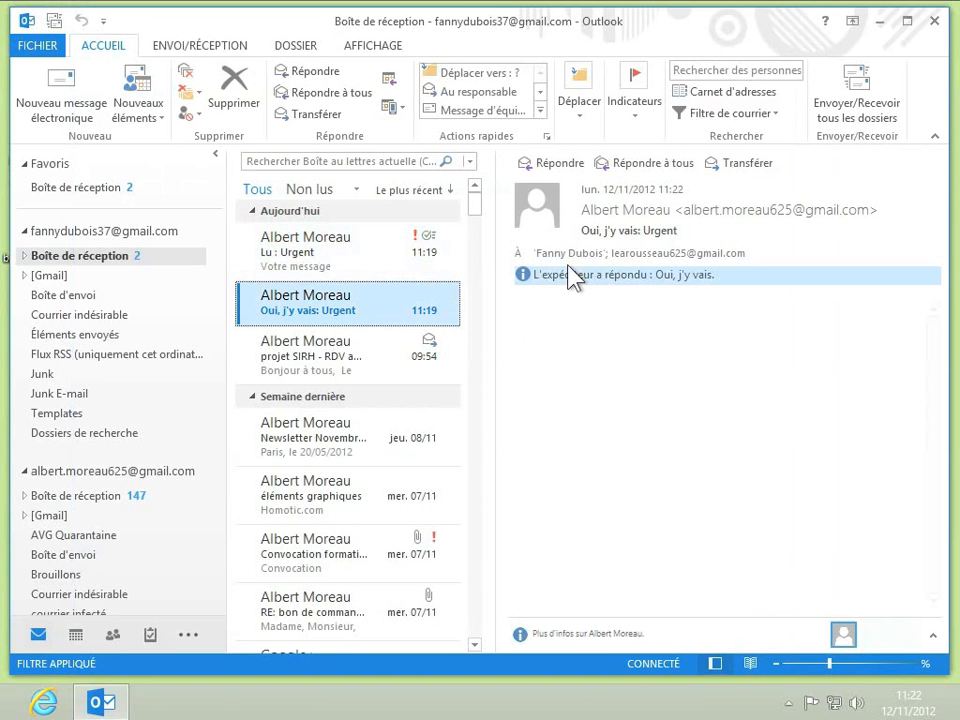
mouse_move(668, 205)
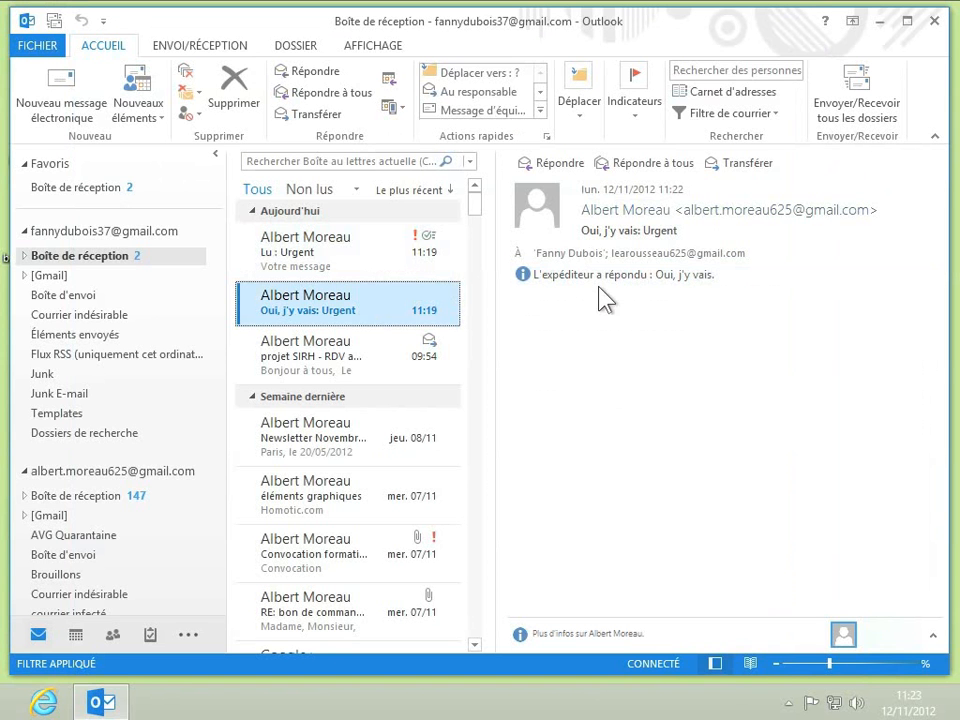
Examine the message sending settings and the default importance level choices in the Outlook mail options, and close the options
click(37, 52)
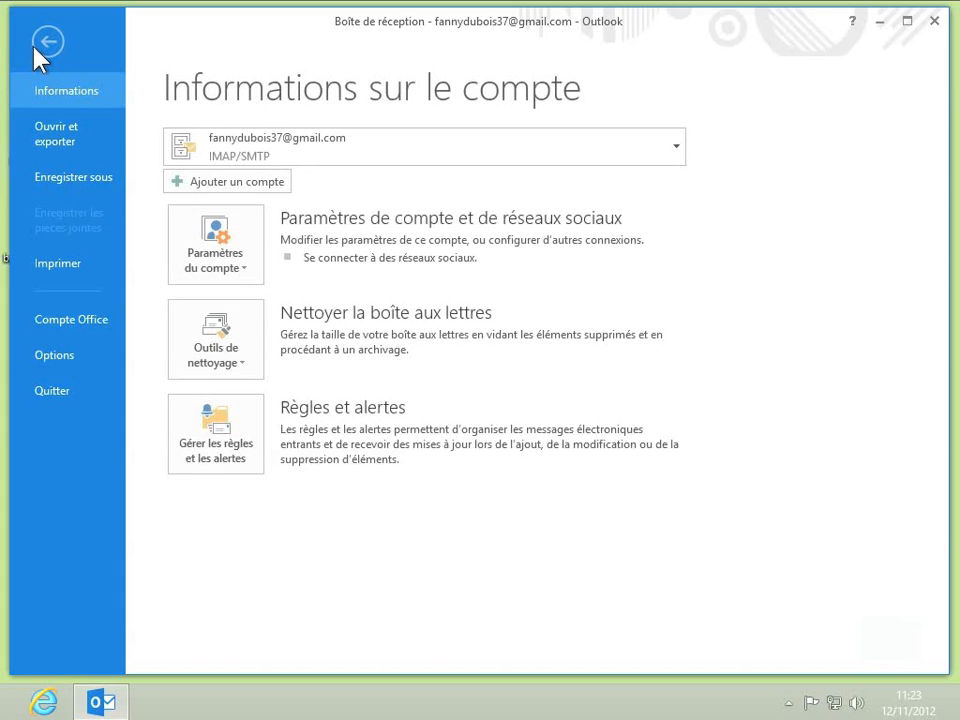
click(55, 352)
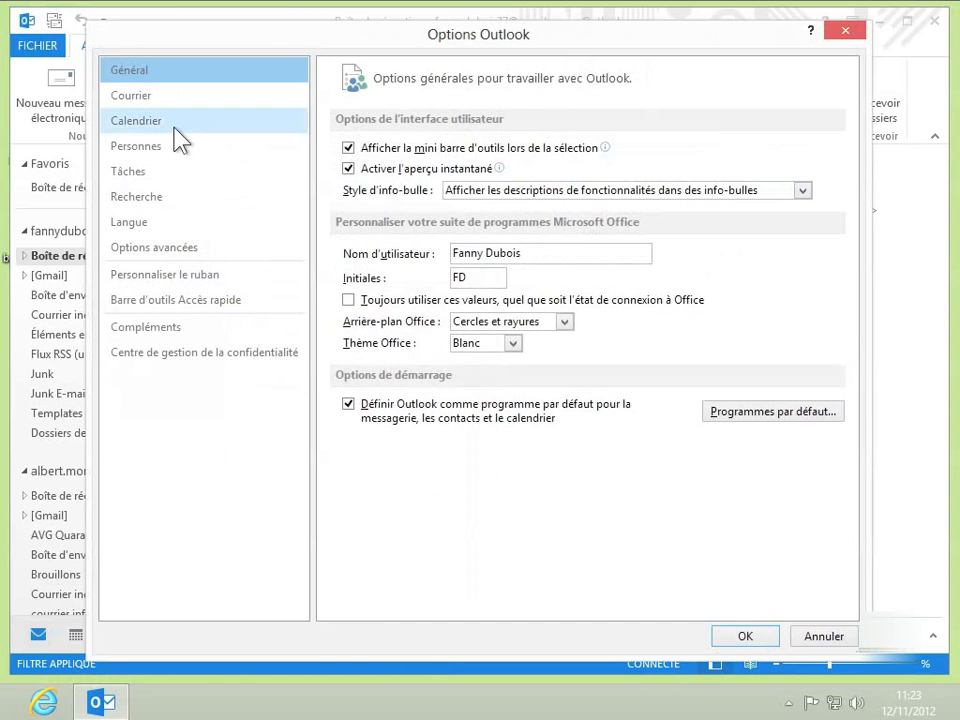
click(153, 104)
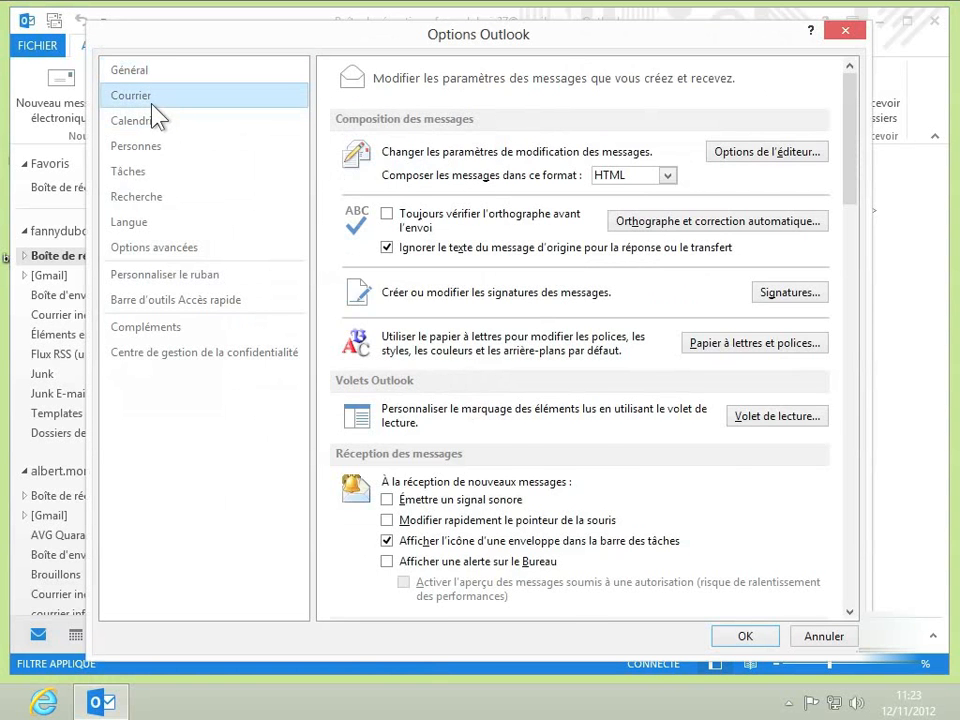
scroll(439, 204, down, 6)
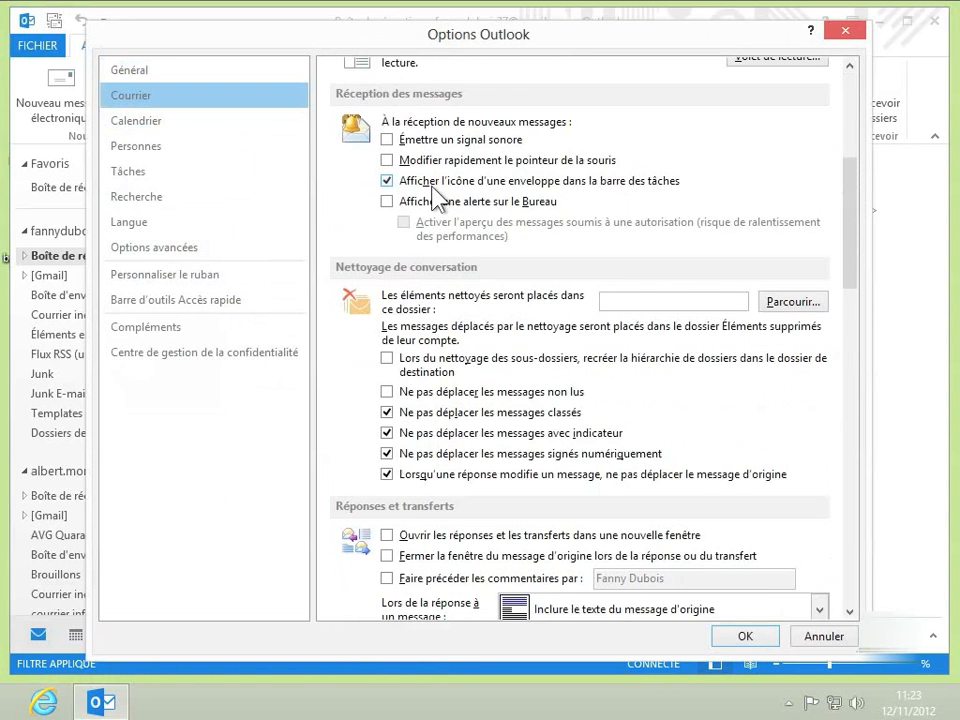
scroll(433, 190, down, 10)
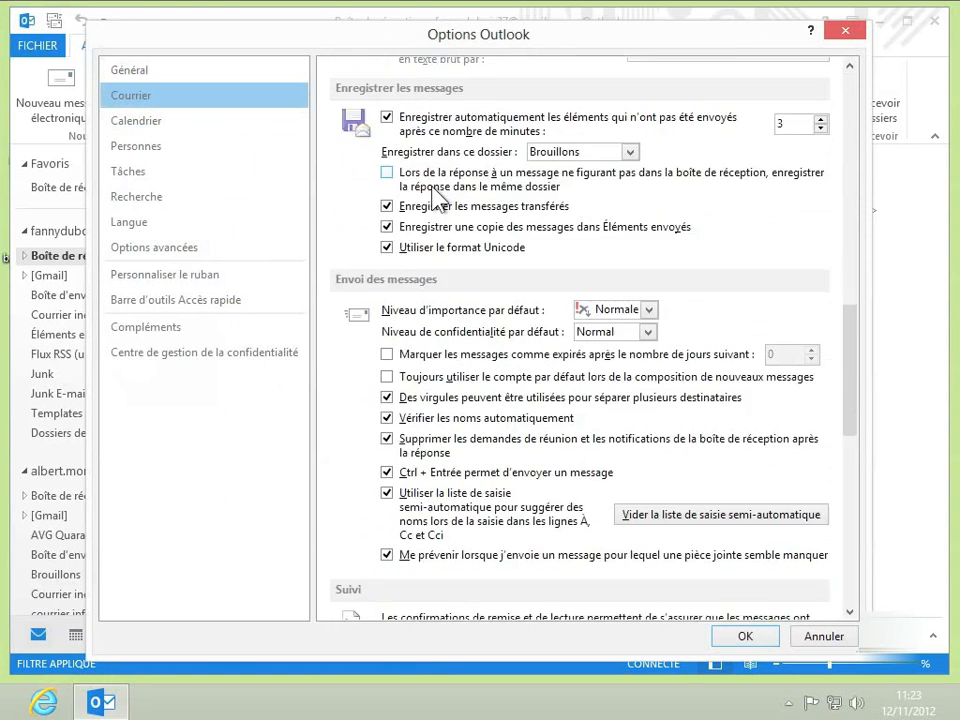
scroll(434, 199, down, 2)
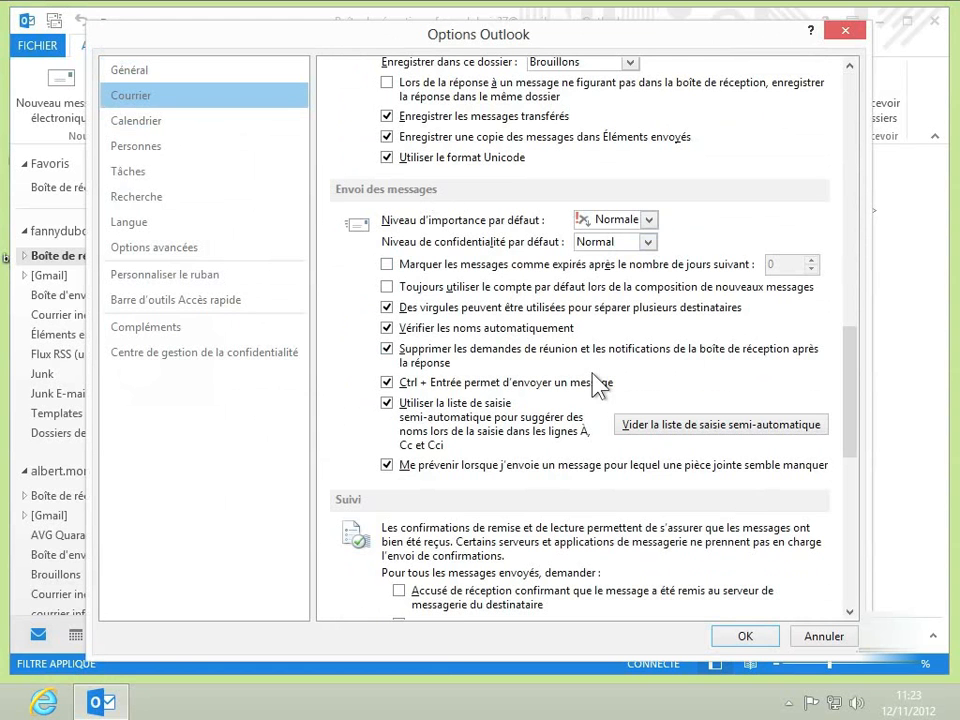
click(650, 219)
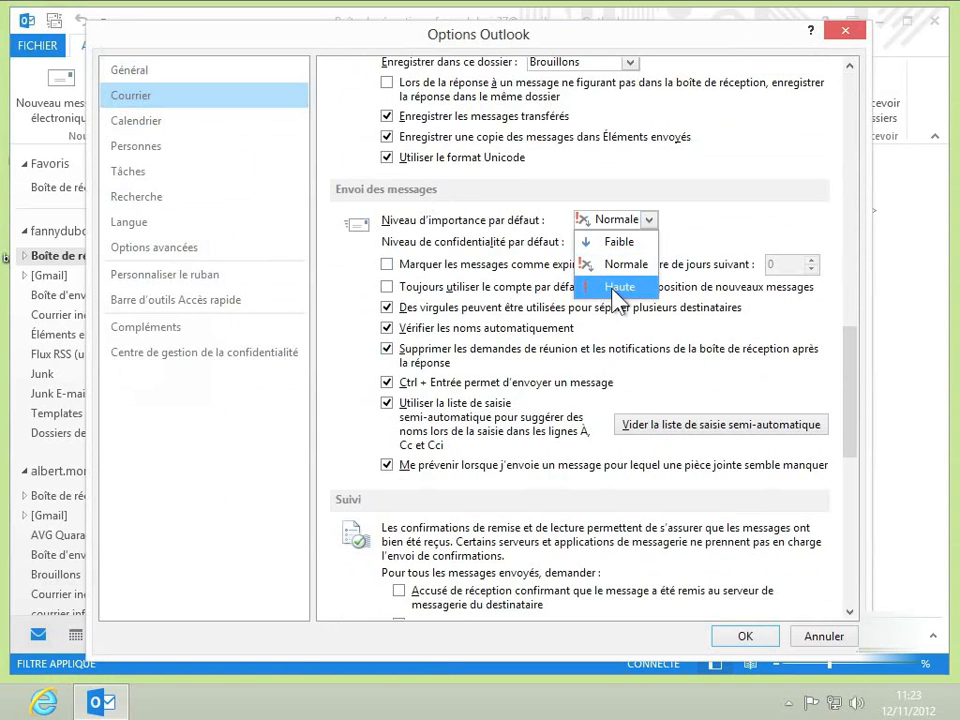
click(688, 335)
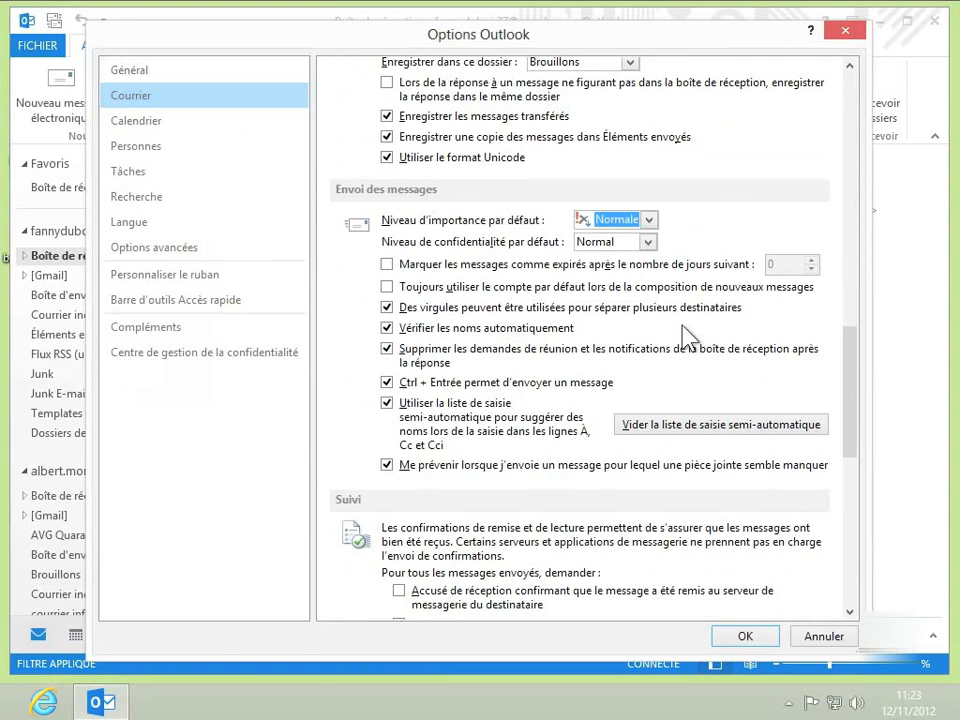
click(748, 637)
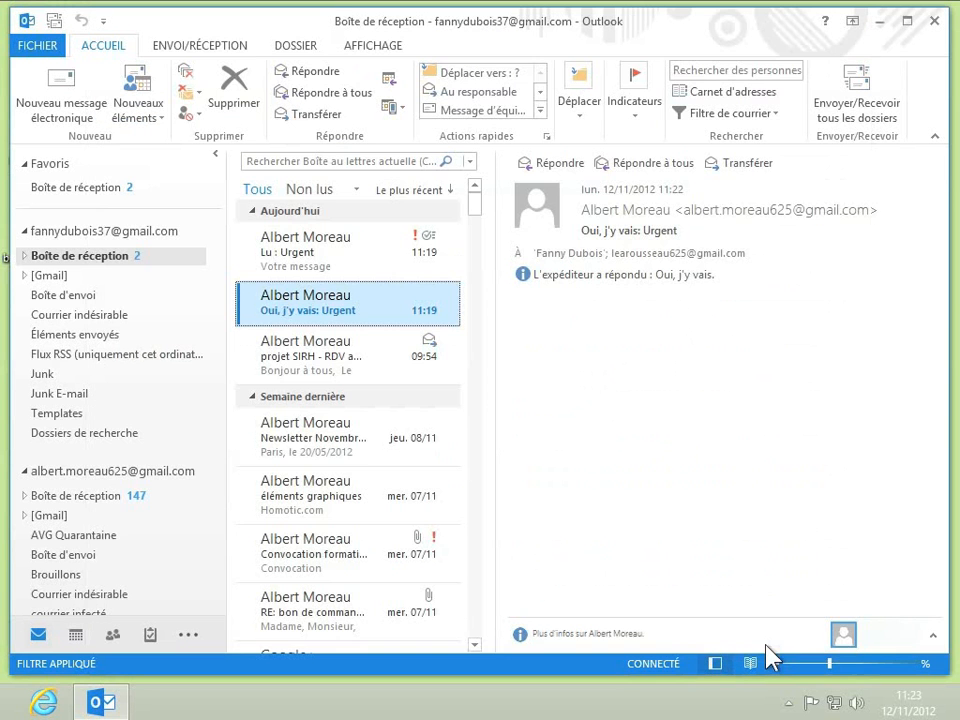